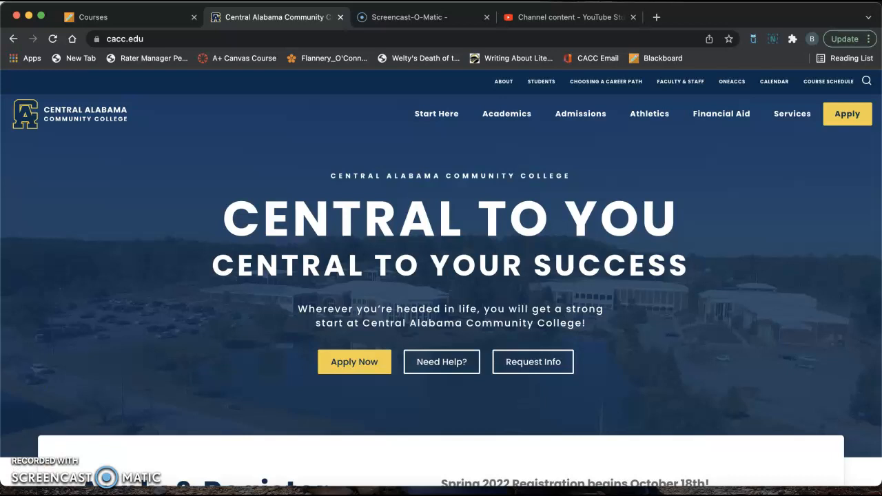
Switch to Blackboard and open MLA Practice from the Thursday, January 13, 2022 folder of the ENG 102 (20085) course.
click(110, 17)
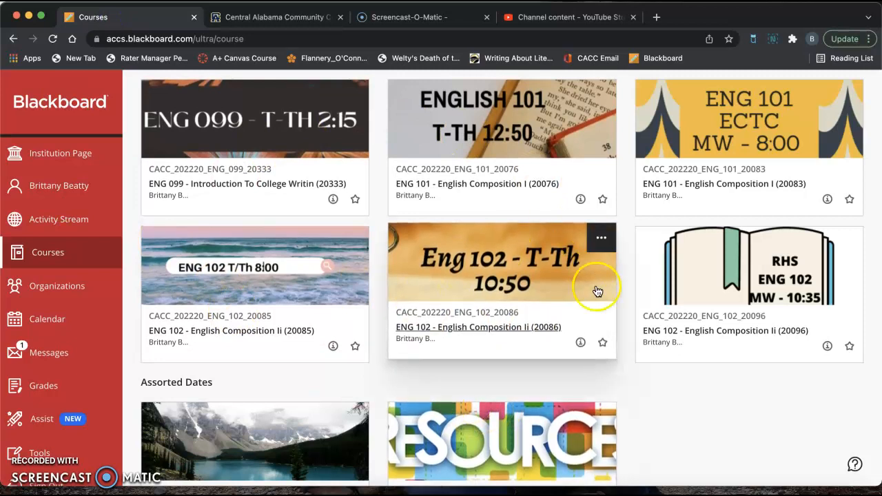
click(310, 290)
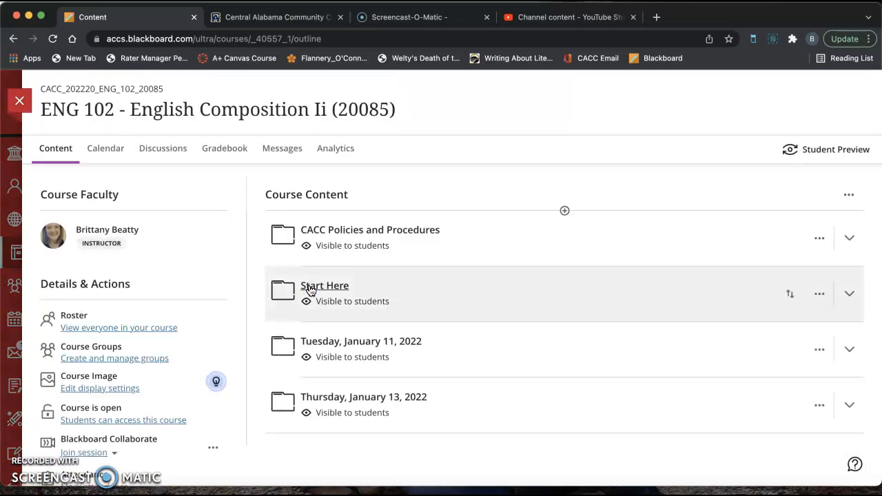
scroll(525, 324, down, 3)
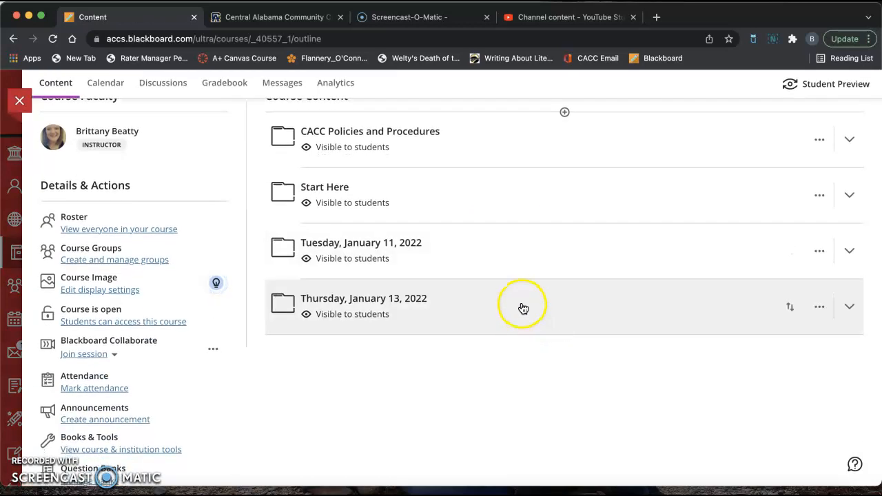
click(523, 308)
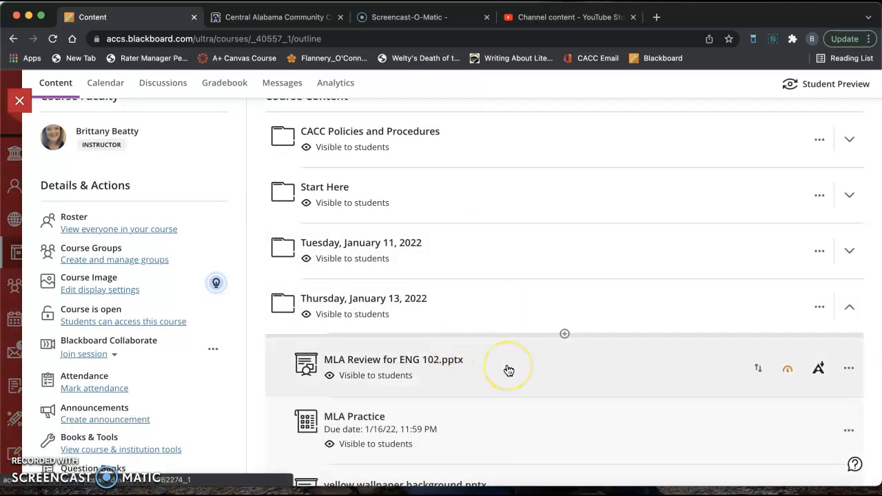
scroll(508, 371, down, 3)
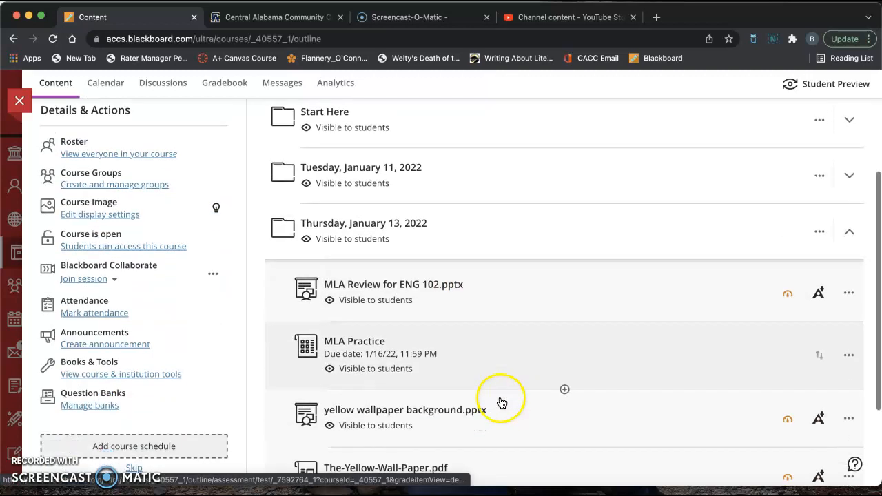
click(503, 351)
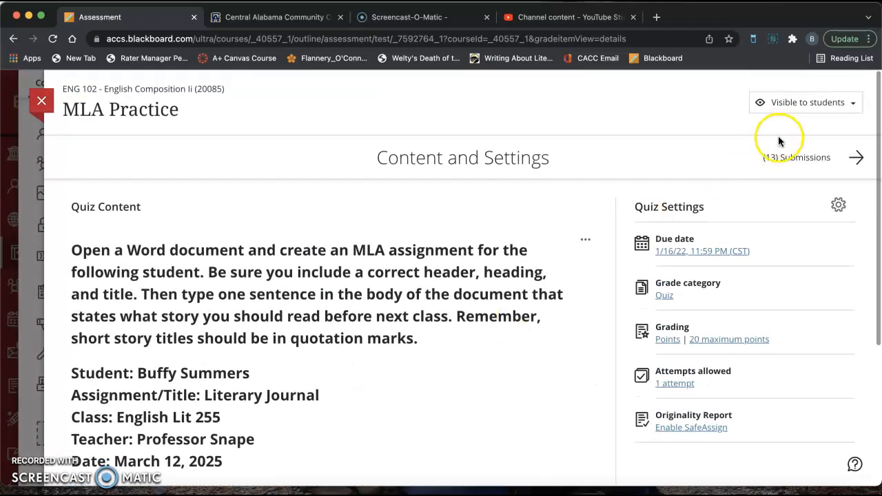
Reach Office 365 through the college website's Students page and create a new blank document in Word.
click(288, 16)
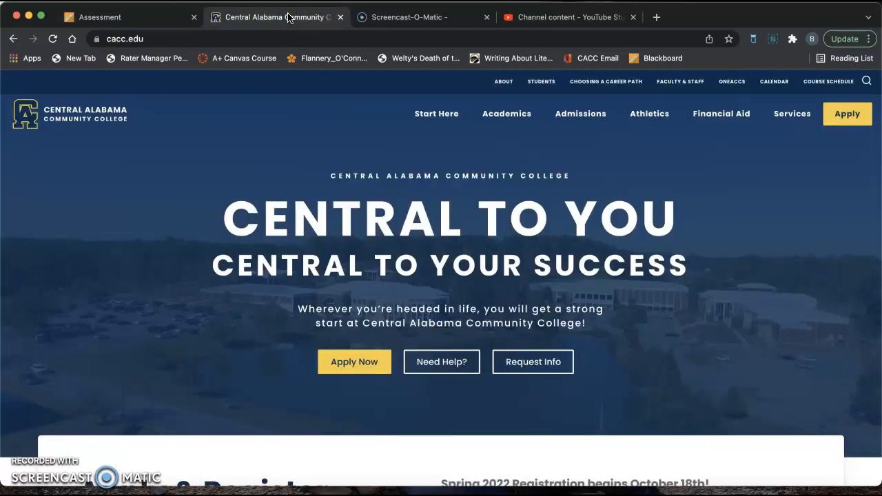
click(541, 82)
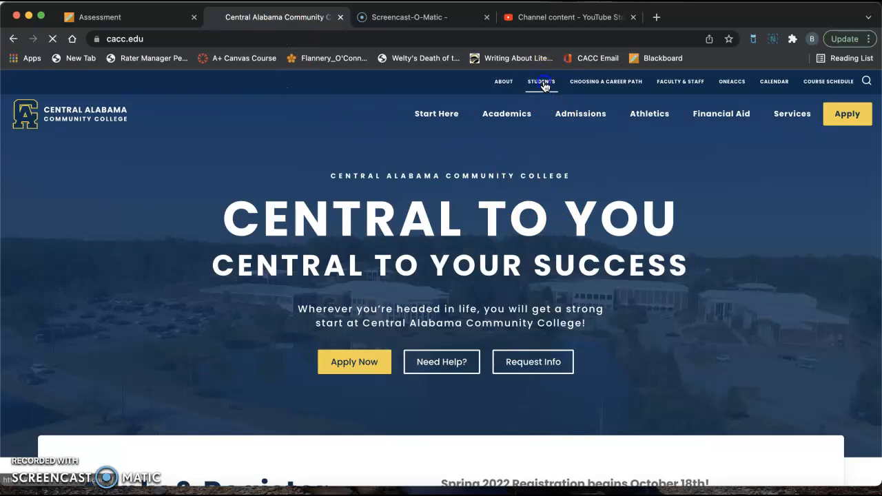
scroll(673, 323, down, 5)
click(713, 398)
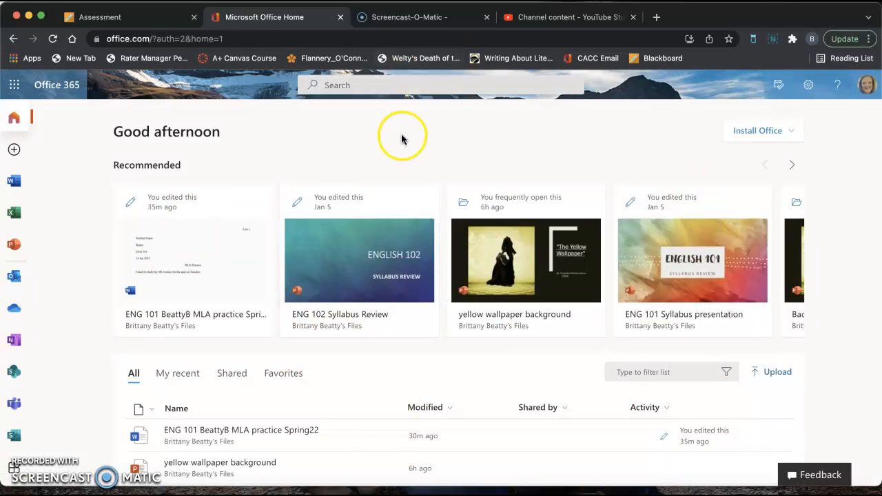
click(11, 181)
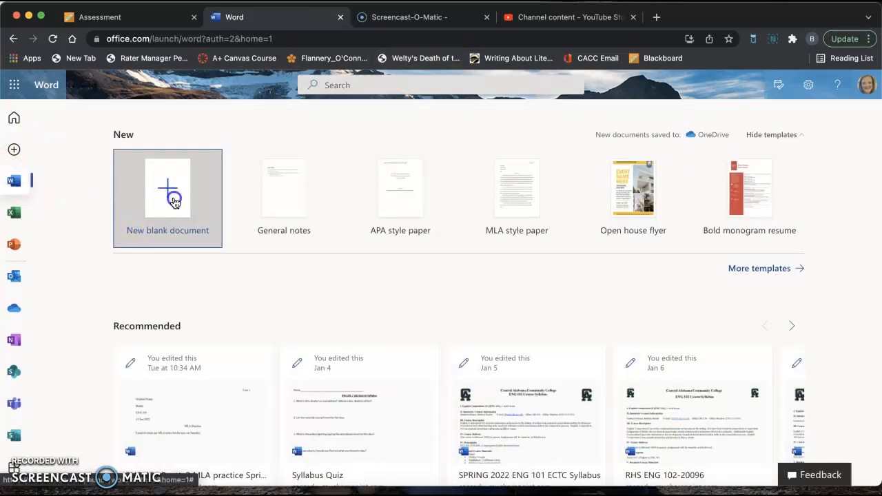
click(173, 200)
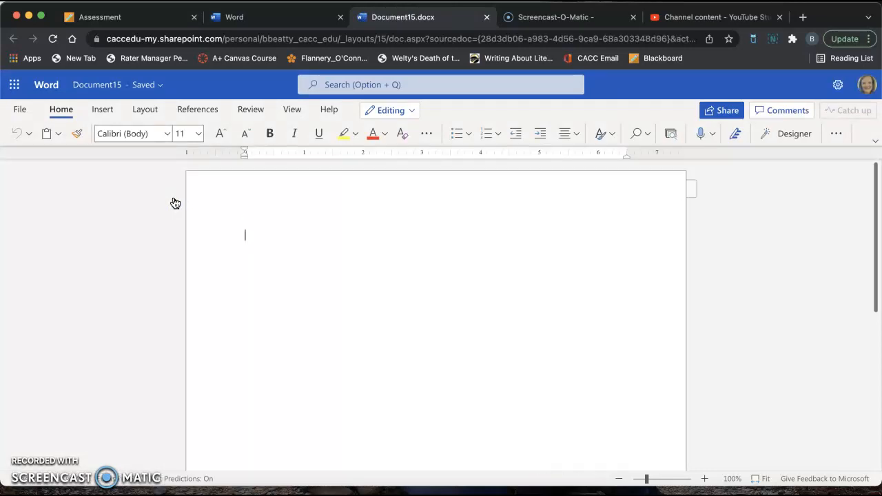
Switch to Blackboard and review the MLA Practice instructions, including the student, class, teacher and date details.
click(162, 21)
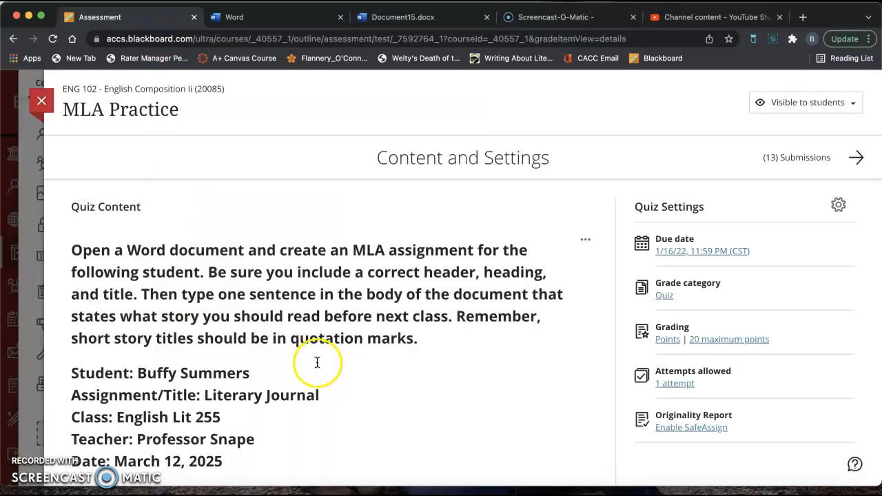
scroll(317, 362, down, 3)
scroll(324, 367, down, 5)
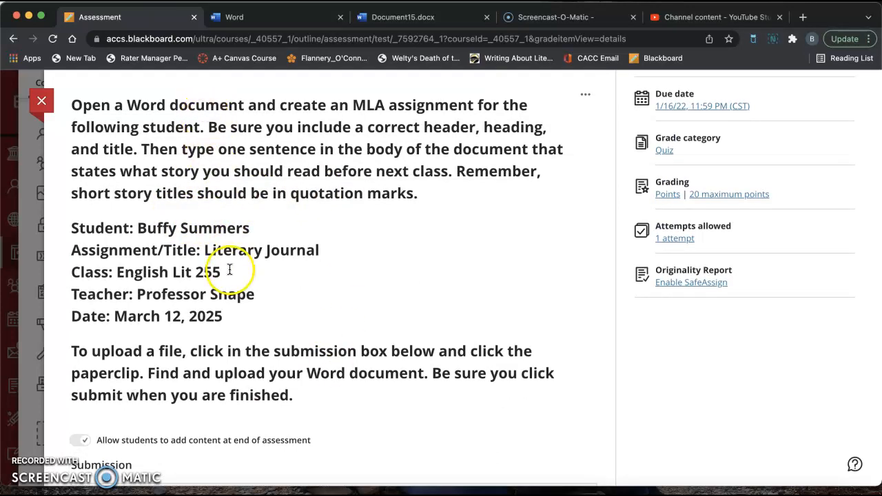
drag(139, 228, 250, 235)
drag(116, 273, 226, 275)
drag(137, 294, 255, 301)
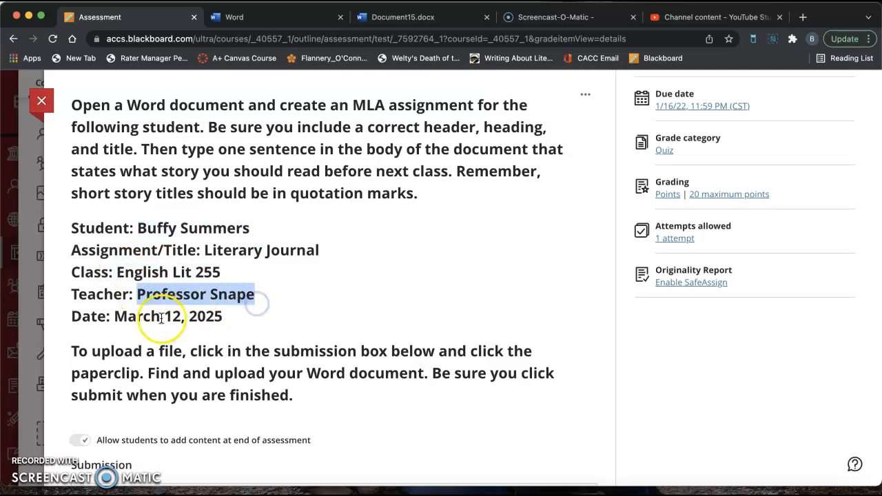
drag(118, 316, 232, 319)
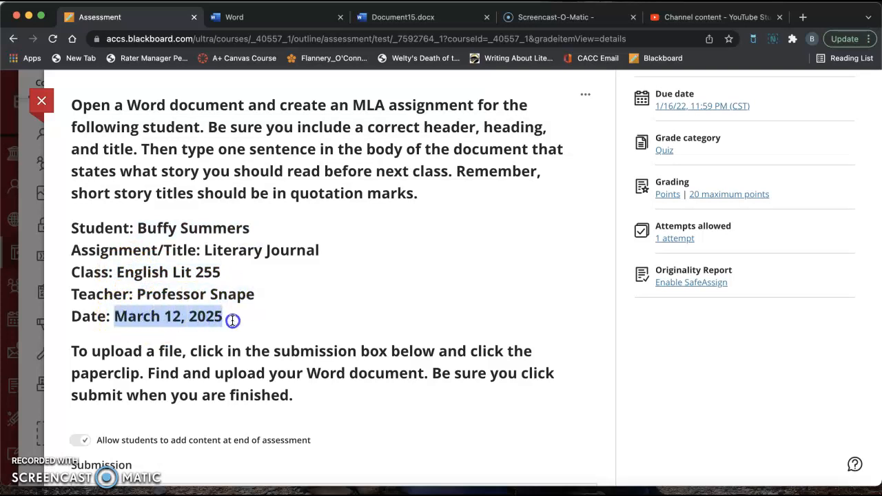
Close the Word start page and set the blank document's font to Times New Roman, size 12.
click(273, 21)
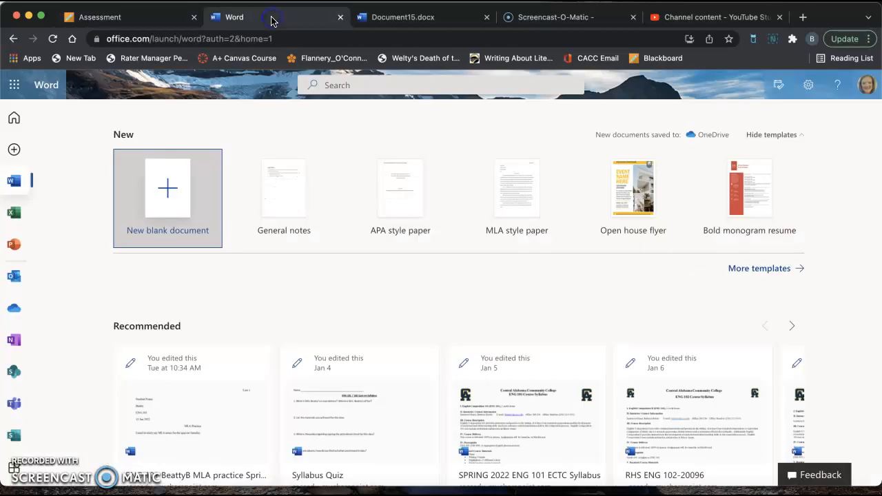
click(341, 18)
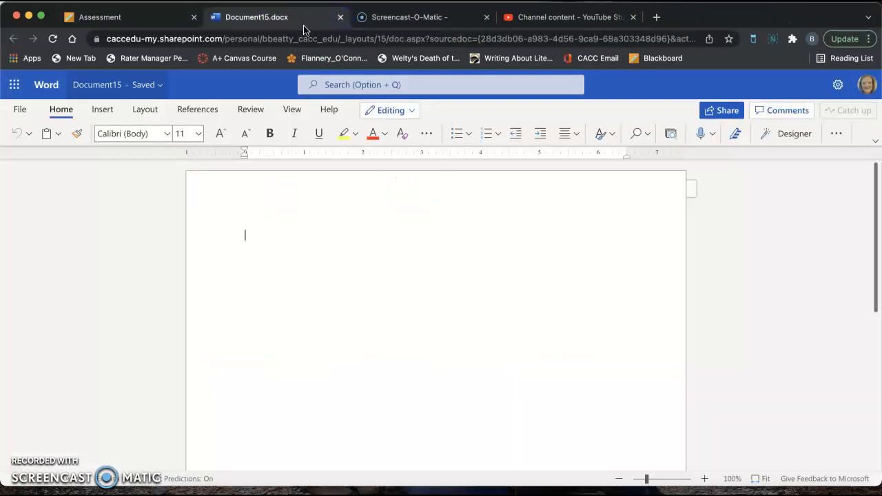
click(168, 136)
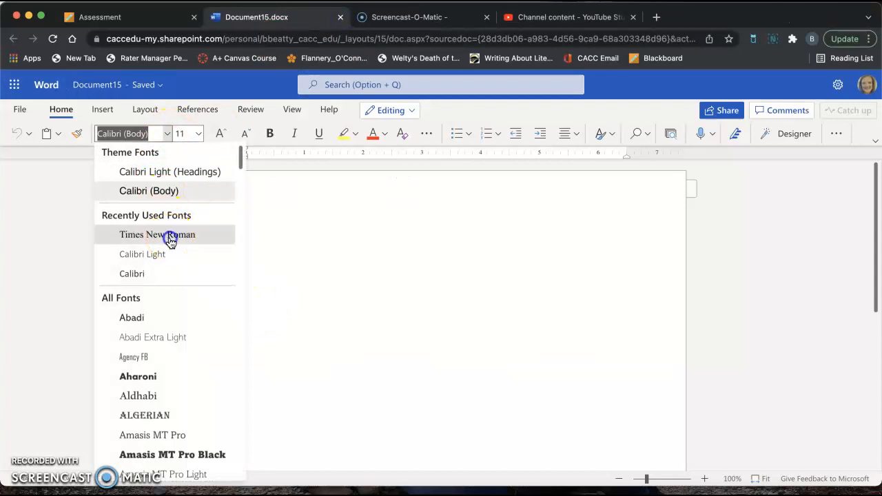
click(169, 238)
click(197, 133)
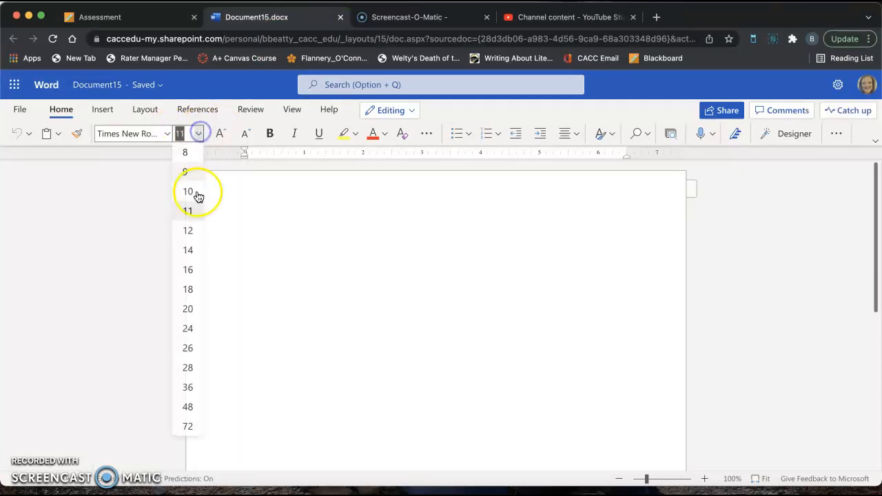
click(196, 231)
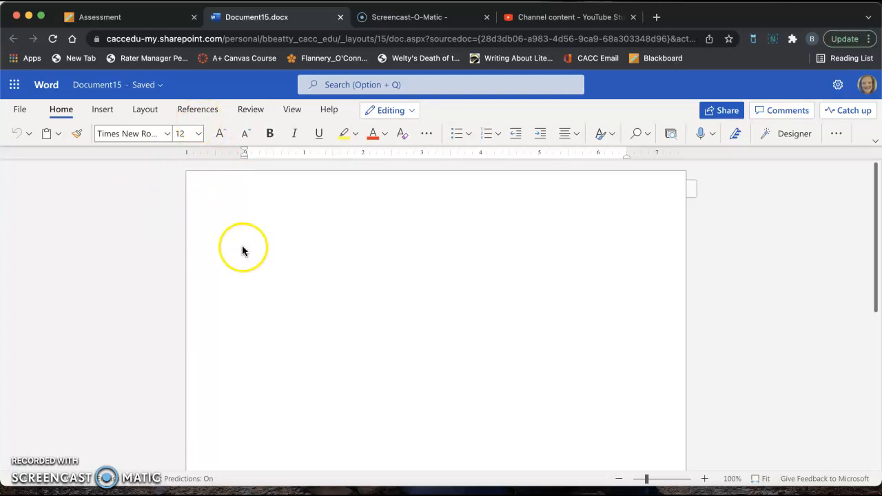
Set the paragraph spacing after to 0 pt and the line spacing to Double.
click(150, 110)
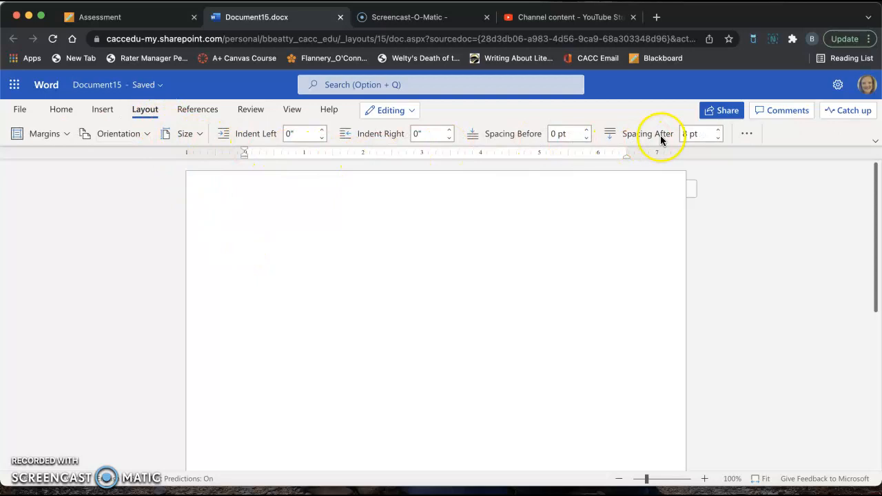
click(717, 138)
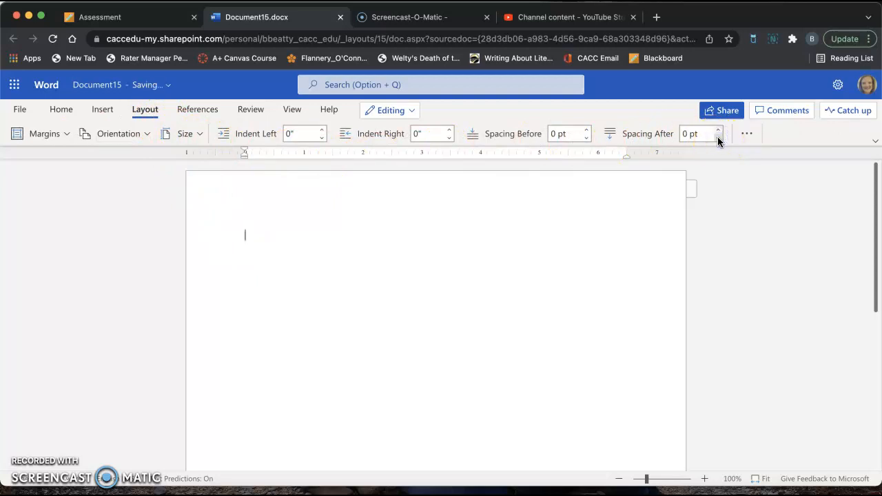
click(747, 134)
click(774, 179)
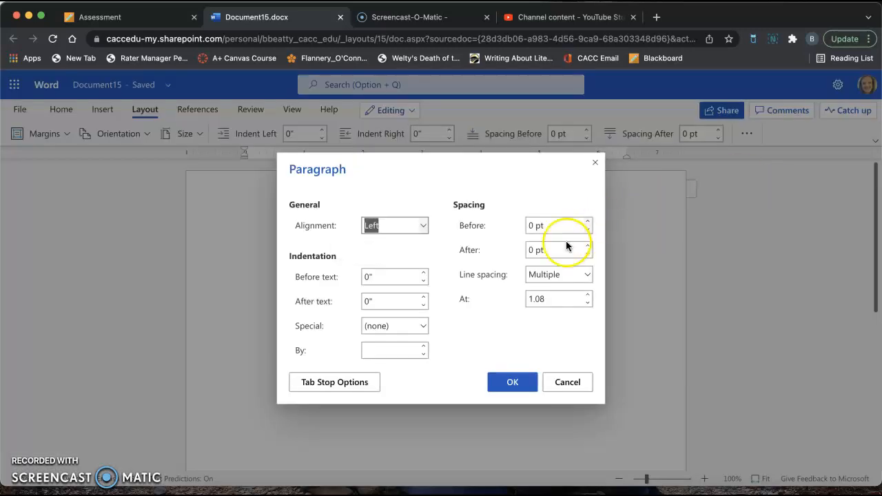
click(587, 275)
click(555, 333)
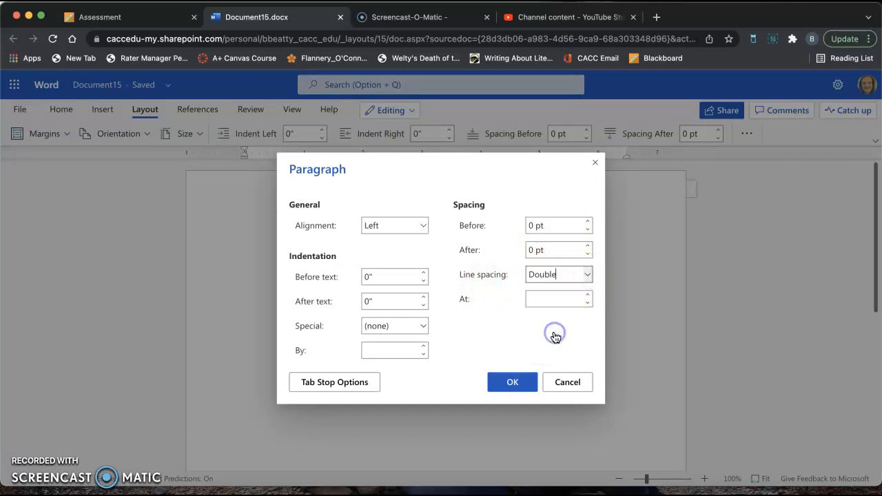
click(516, 382)
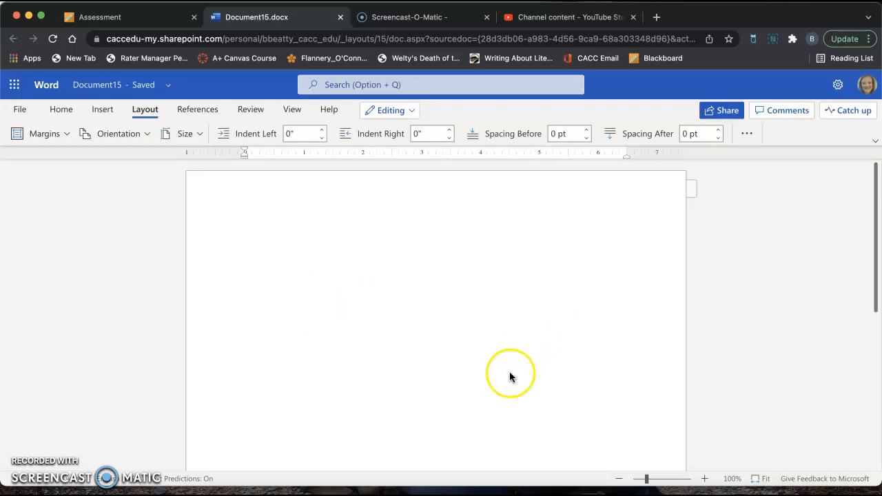
Check the student's name in the Blackboard assignment and enter it as the first heading line of the Word document.
click(150, 18)
drag(142, 228, 242, 230)
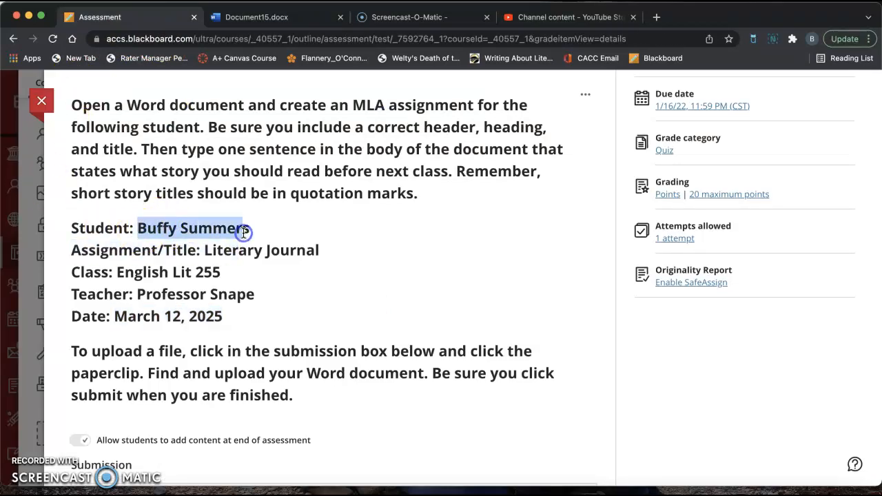
click(283, 20)
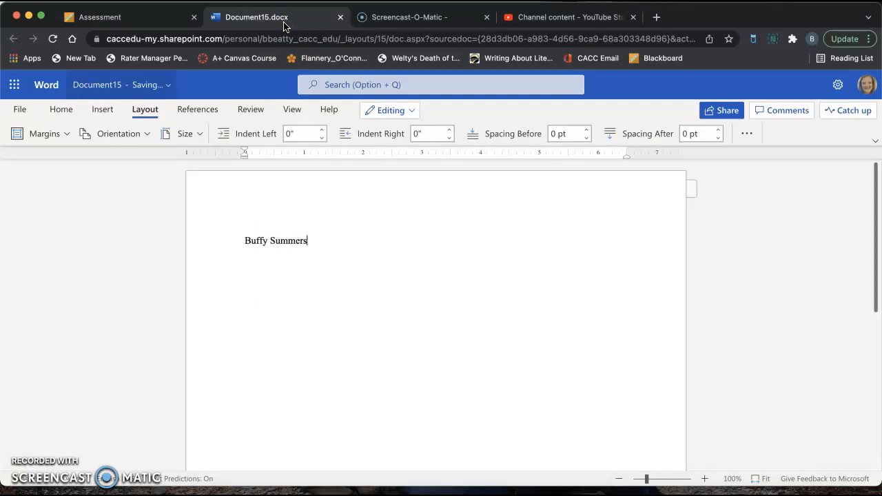
Check the teacher's name in the Blackboard assignment and enter it as the second heading line, followed by a new line.
click(153, 18)
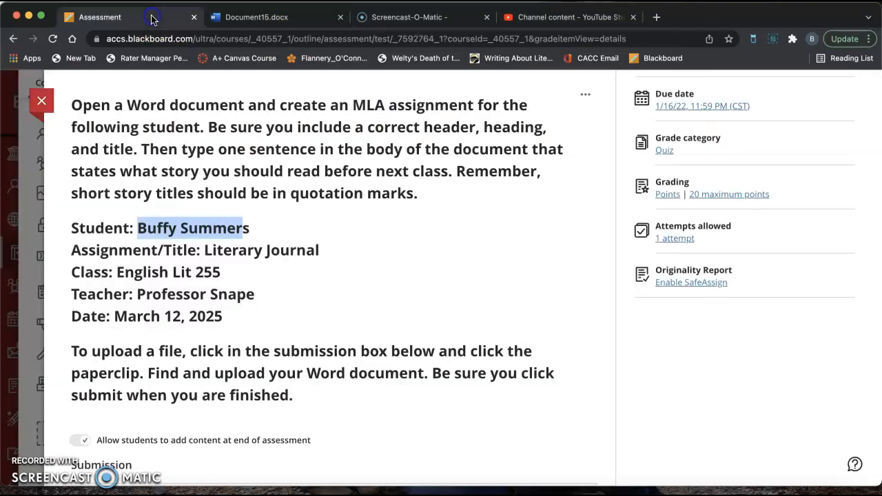
drag(137, 294, 252, 292)
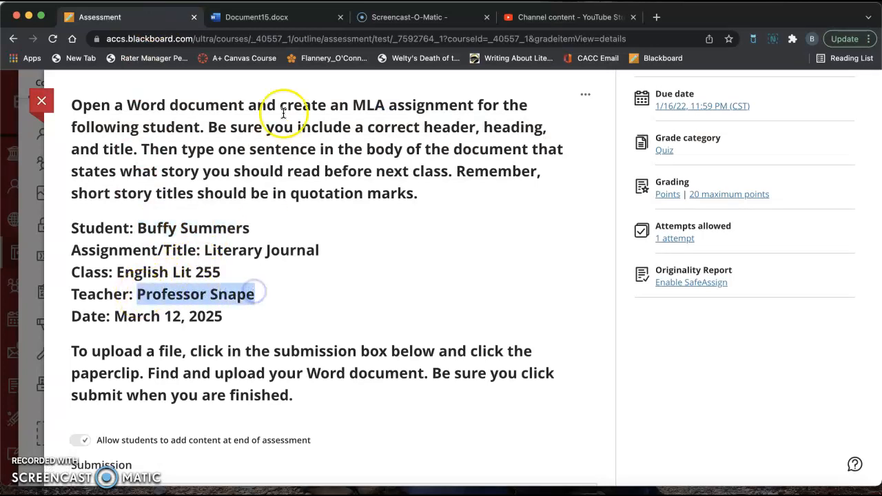
click(272, 26)
text(P)
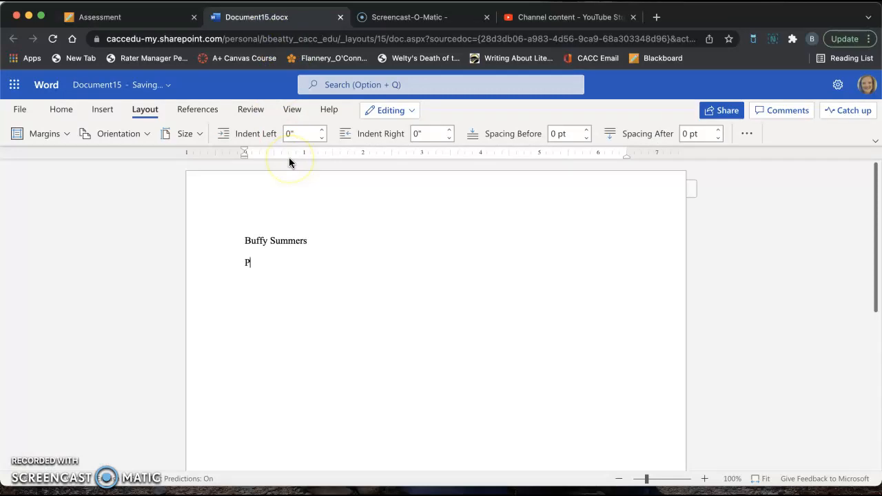
text(rofessor Snape)
key(Return)
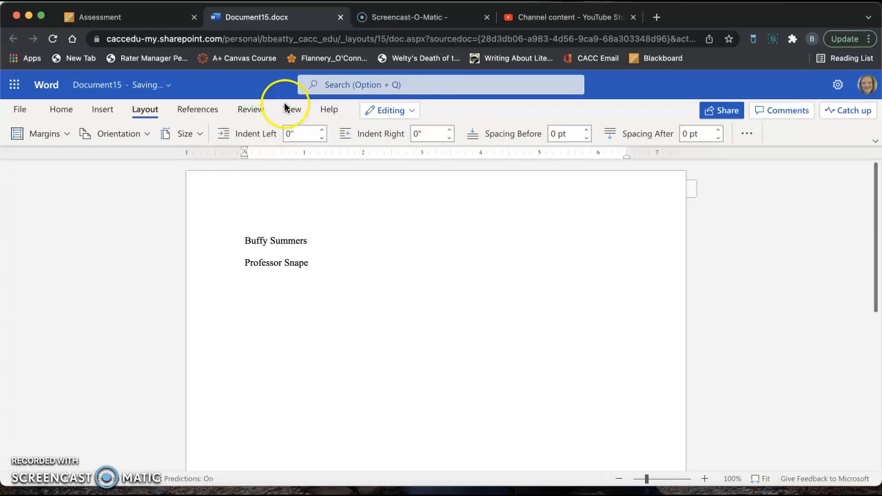
Check the class in the Blackboard assignment and enter "English Lit 255" as the third heading line in Word.
click(153, 19)
drag(116, 272, 227, 271)
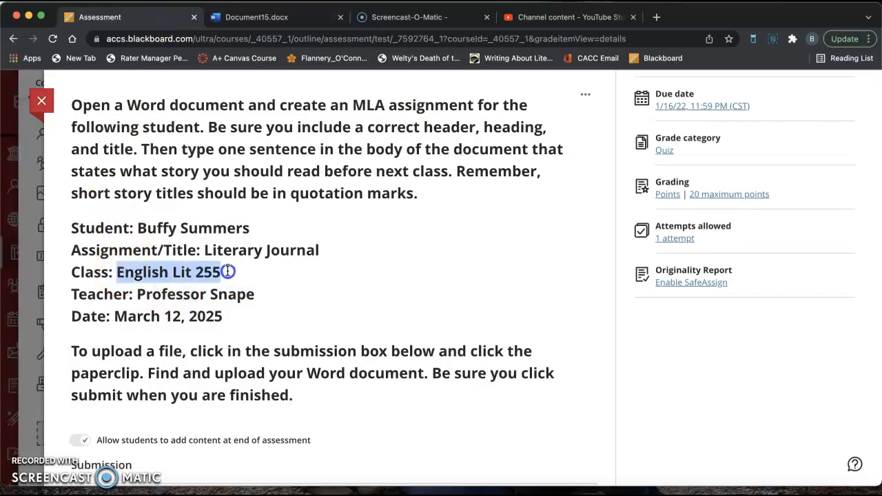
click(243, 19)
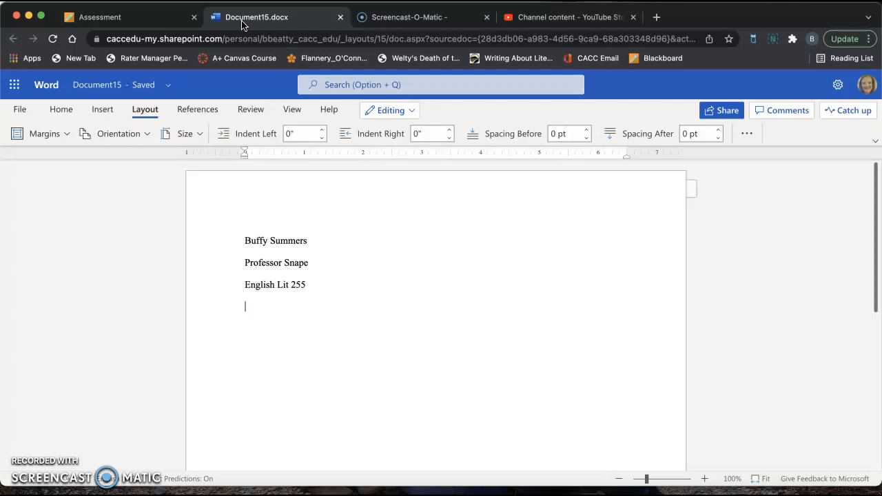
Check the date in the Blackboard assignment and enter "12 Mar 2025" as the fourth heading line in Word, followed by a new line.
click(131, 16)
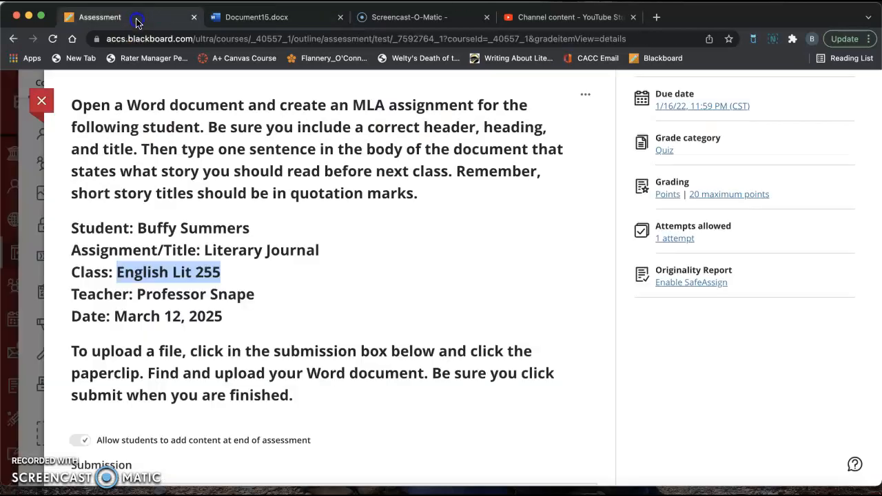
click(118, 316)
drag(118, 315, 230, 321)
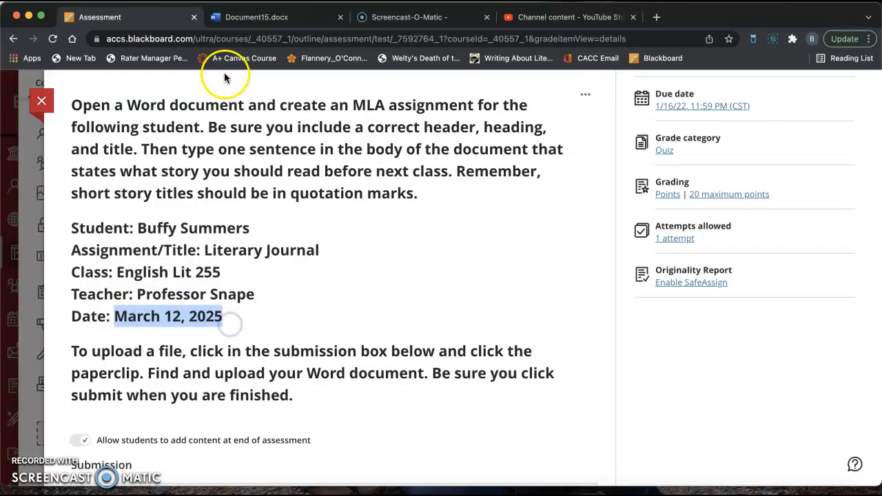
click(259, 19)
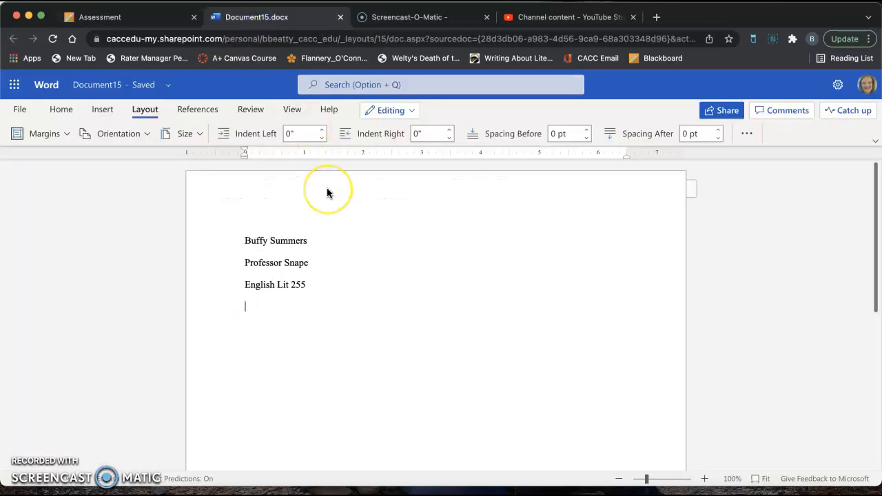
text(12 Mar 2025)
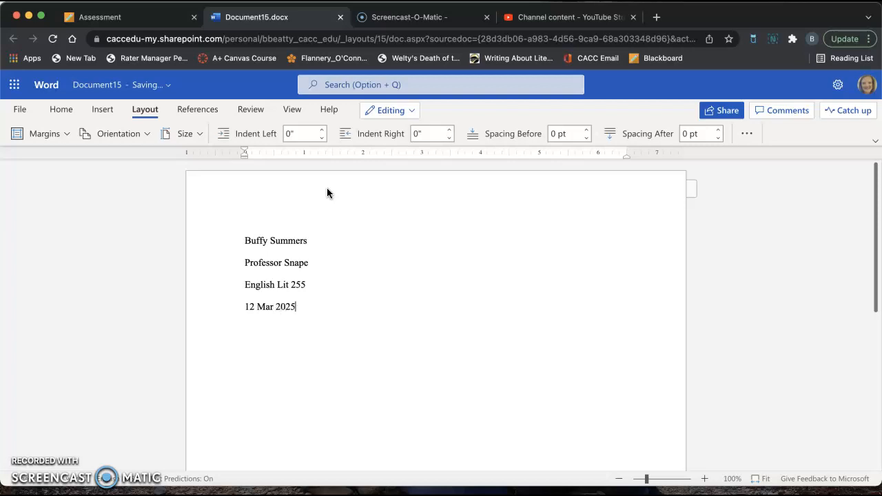
double_click(264, 308)
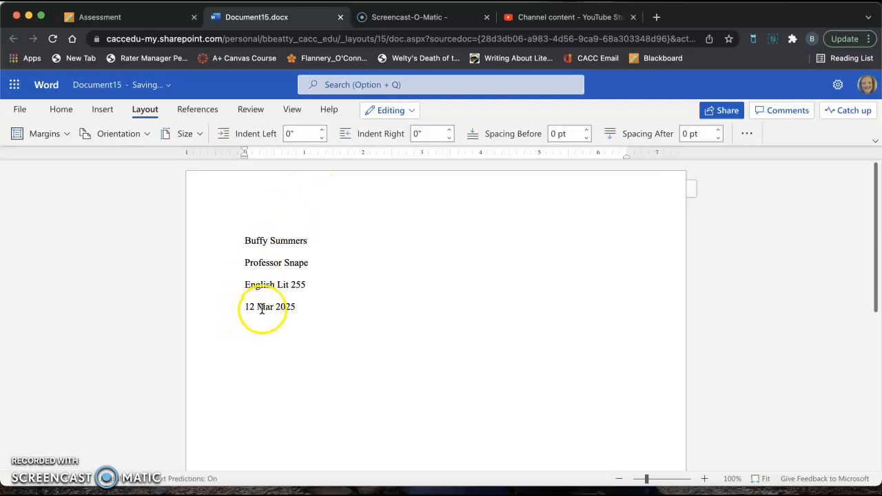
click(305, 309)
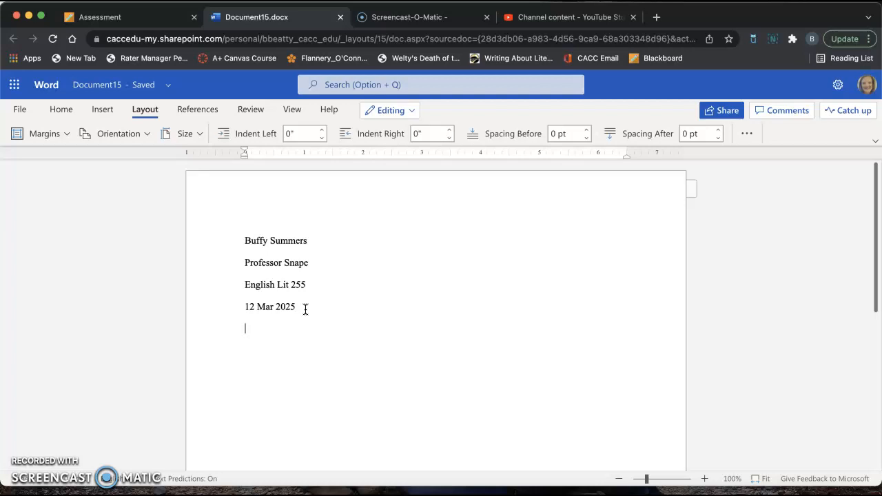
Center the empty line below the date for the title.
click(68, 110)
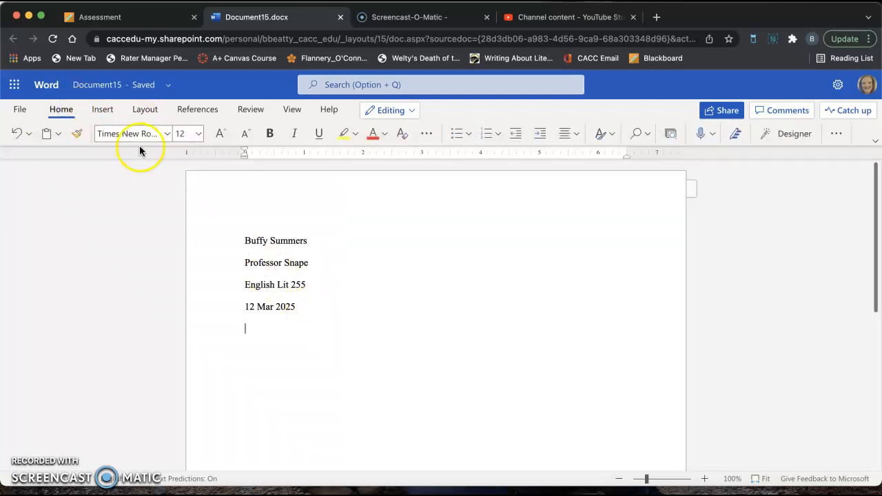
click(575, 136)
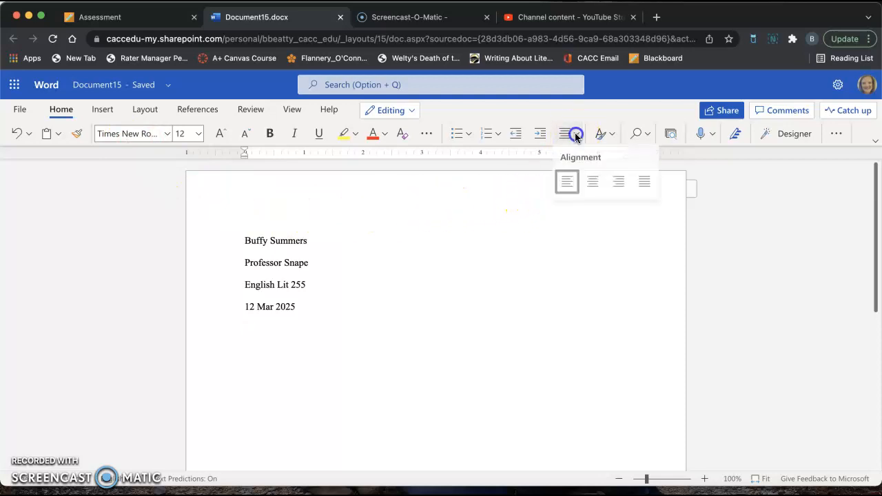
click(592, 185)
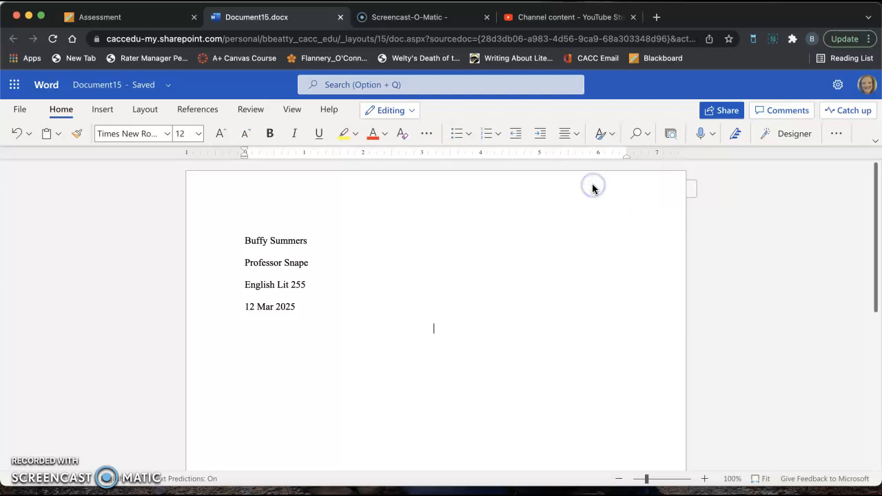
Check the title in the Blackboard assignment and enter "Literary Journal" on the centered line in Word, followed by a new line.
click(135, 18)
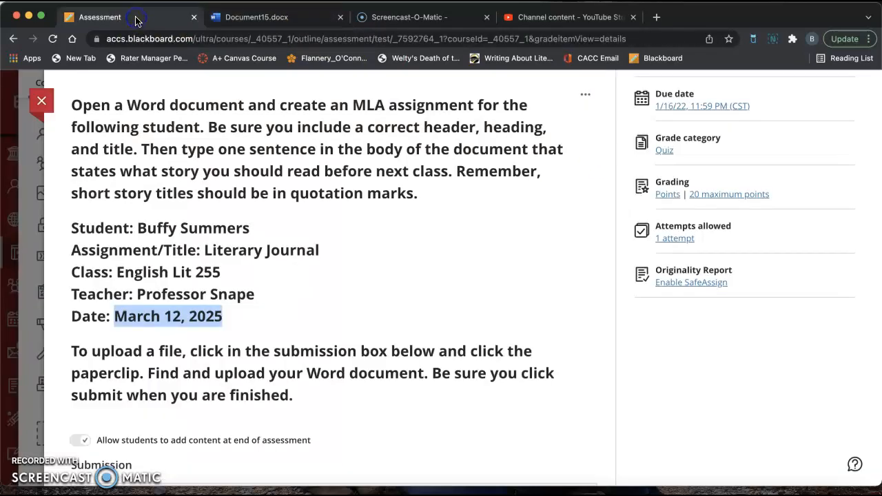
double_click(205, 250)
drag(205, 250, 321, 259)
click(321, 258)
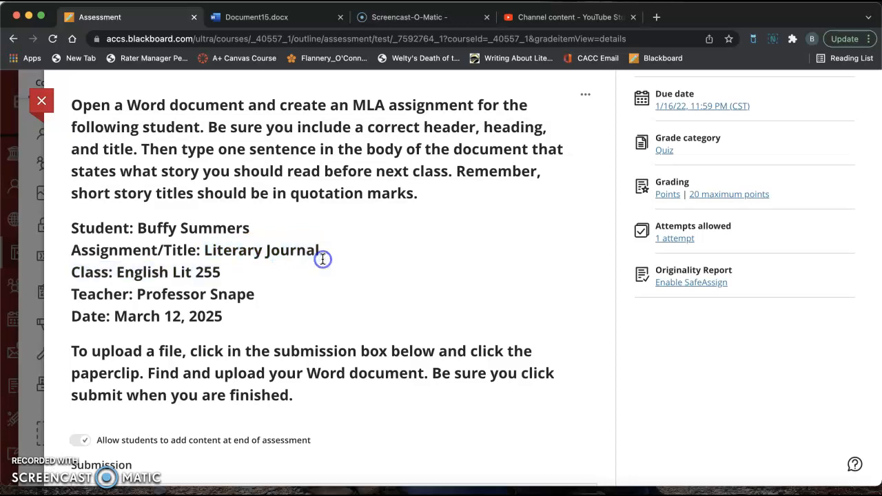
click(297, 8)
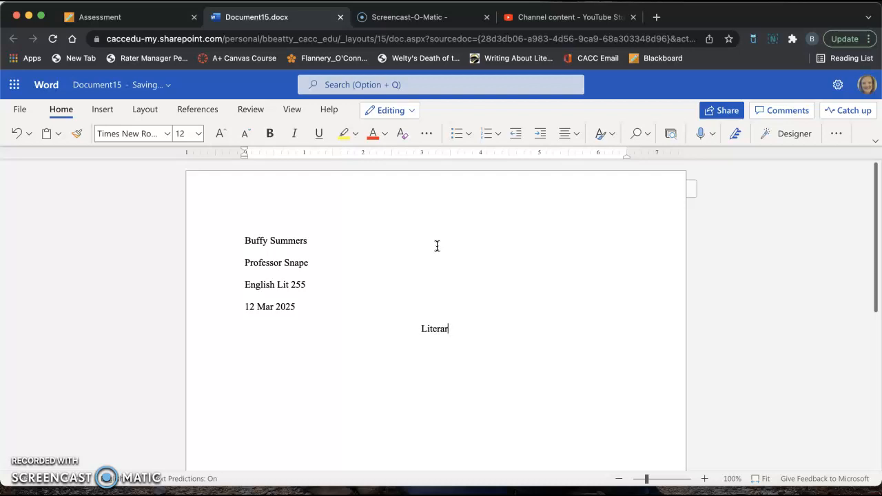
text(Journal)
key(Return)
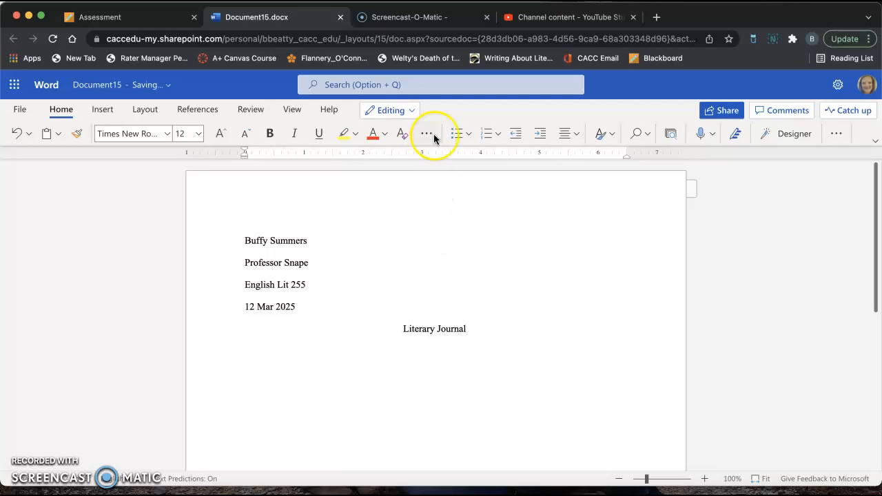
Left-align the new line below the title and indent its start by one tab for the body paragraph.
click(576, 135)
click(570, 187)
key(Tab)
Check the body instructions in Blackboard and enter the sentence "The short story I need to read is “The Yellow Wallpaper.”" in Word.
click(126, 15)
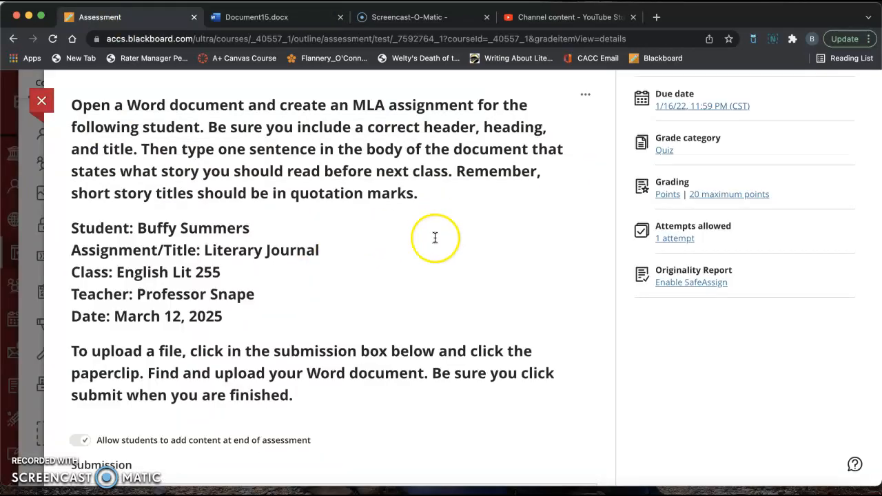
drag(142, 149, 445, 171)
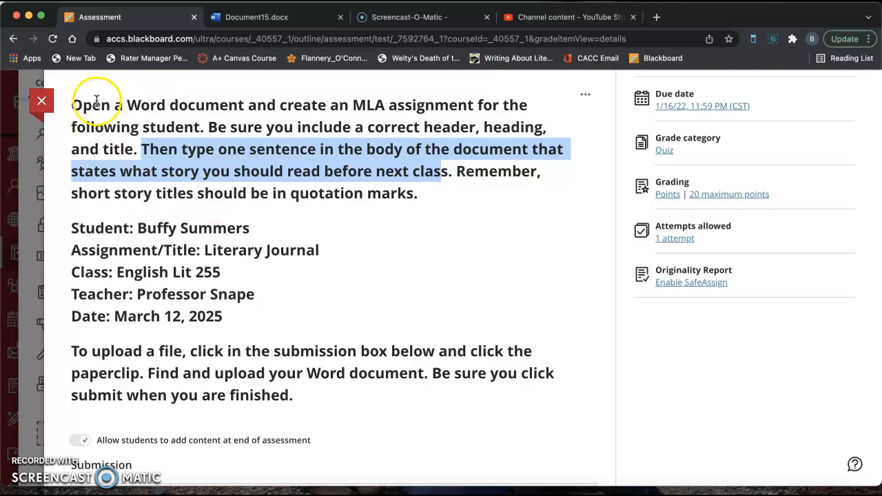
click(256, 18)
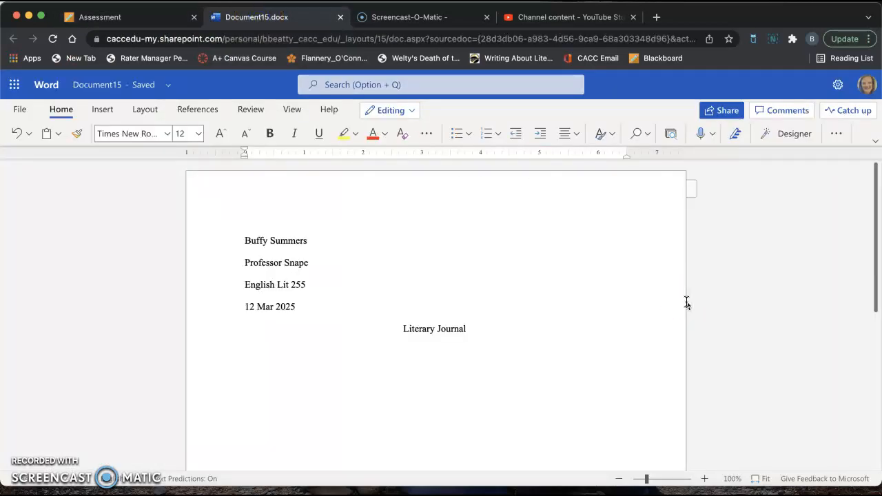
text(The short story I need to read i)
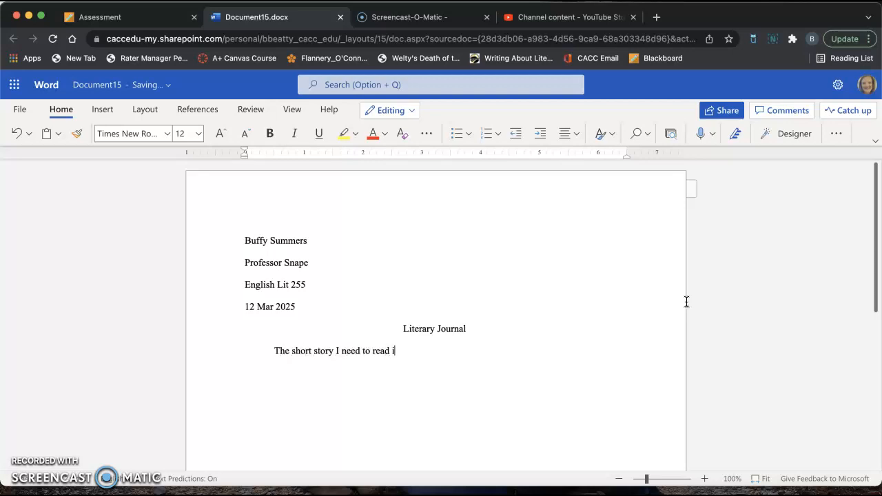
text(The Yellow Wallpaper.”)
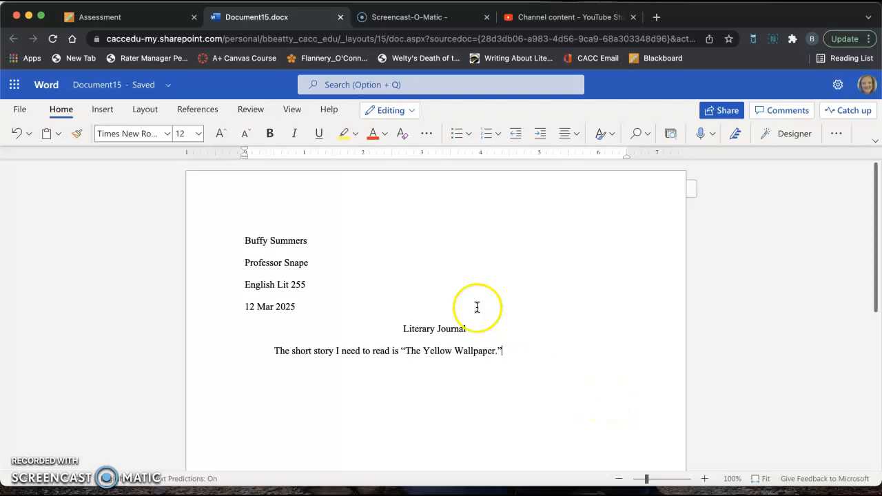
Insert a right-aligned page number in the header and enter the student's last name before it.
click(103, 110)
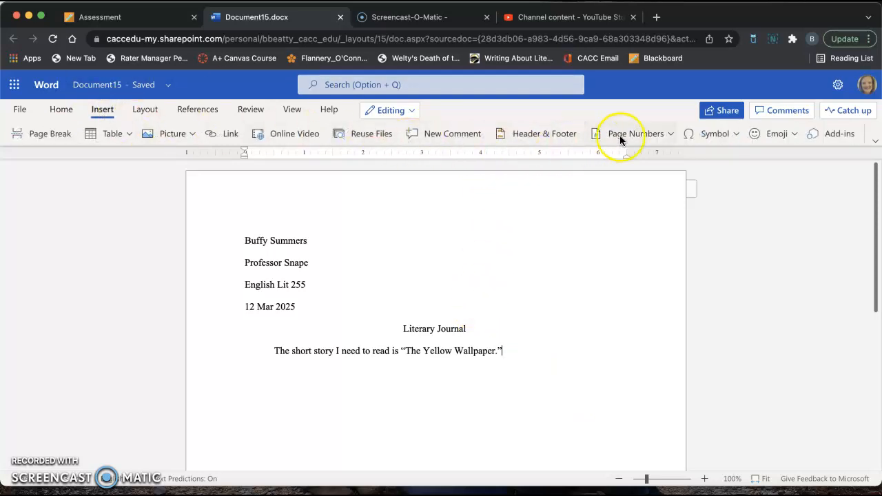
click(672, 134)
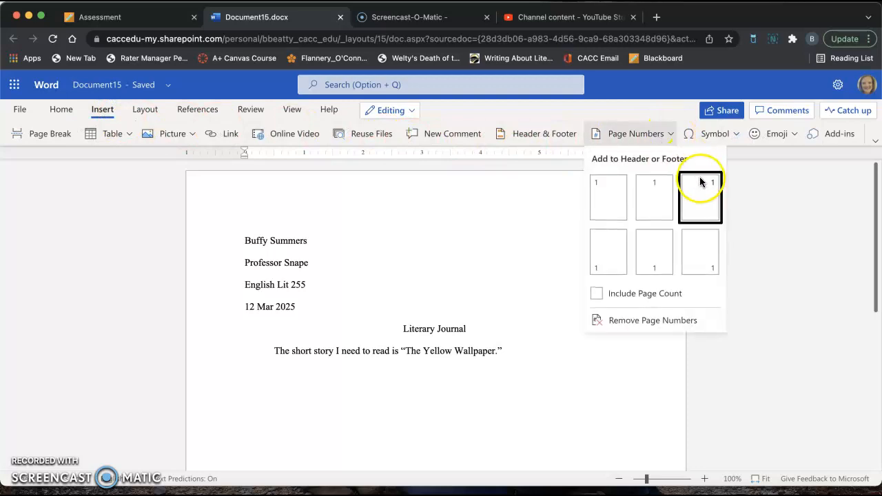
click(703, 196)
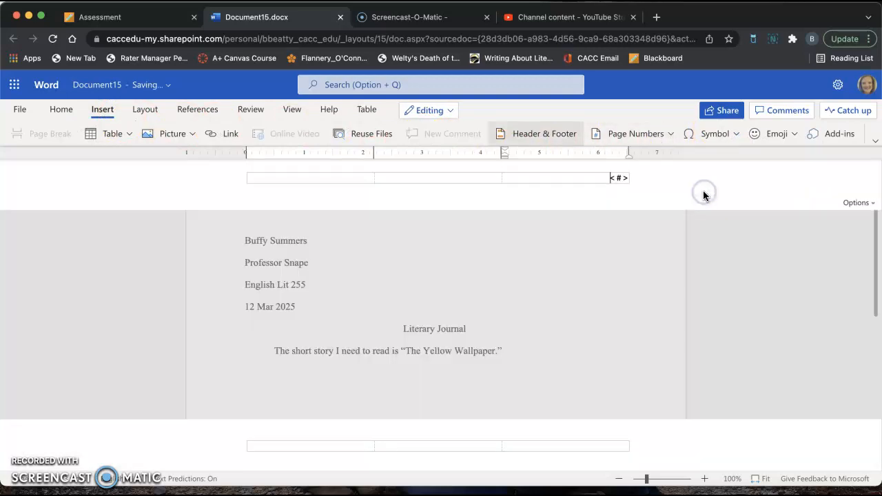
click(618, 179)
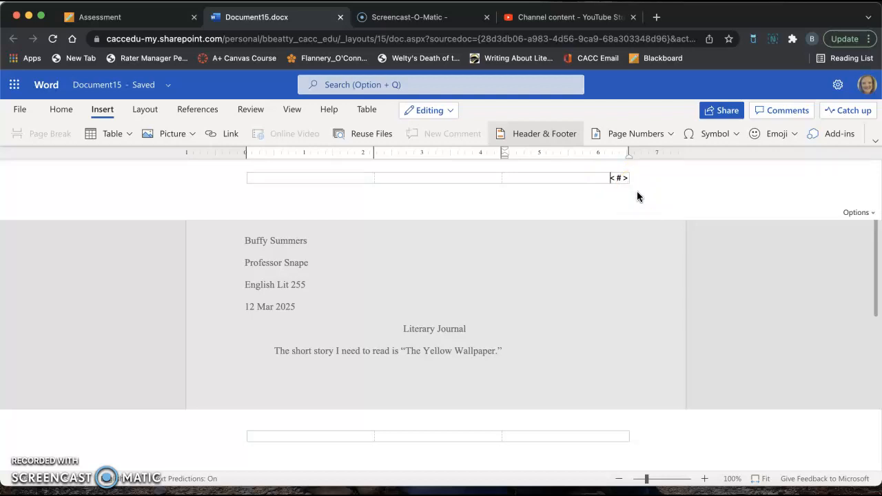
text(Summers)
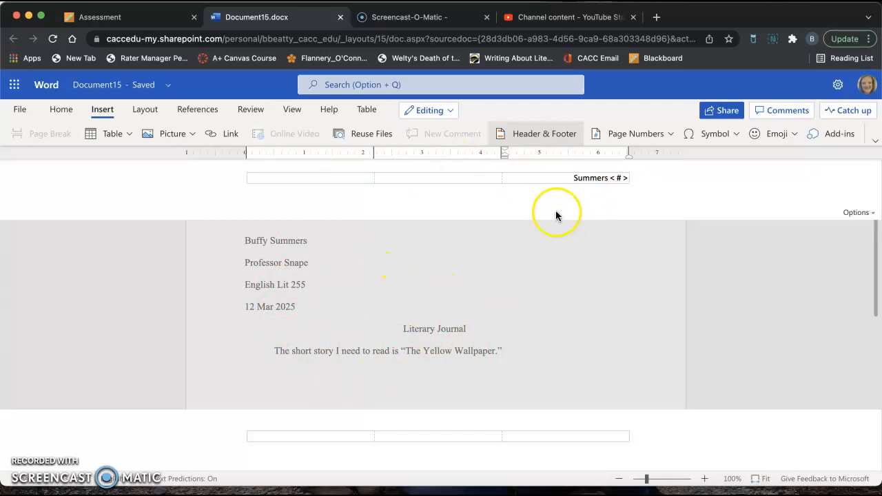
Format the header's last name and page number in Times New Roman, size 12, and return to the document body.
drag(571, 178, 623, 173)
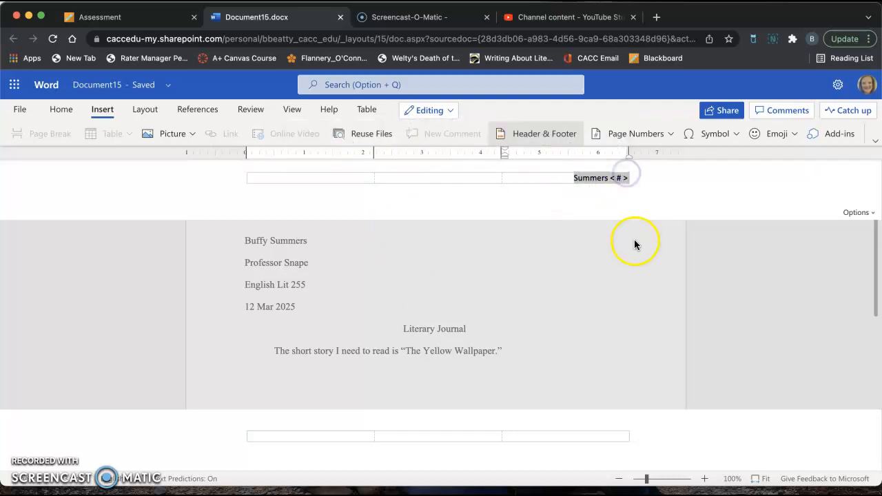
click(60, 109)
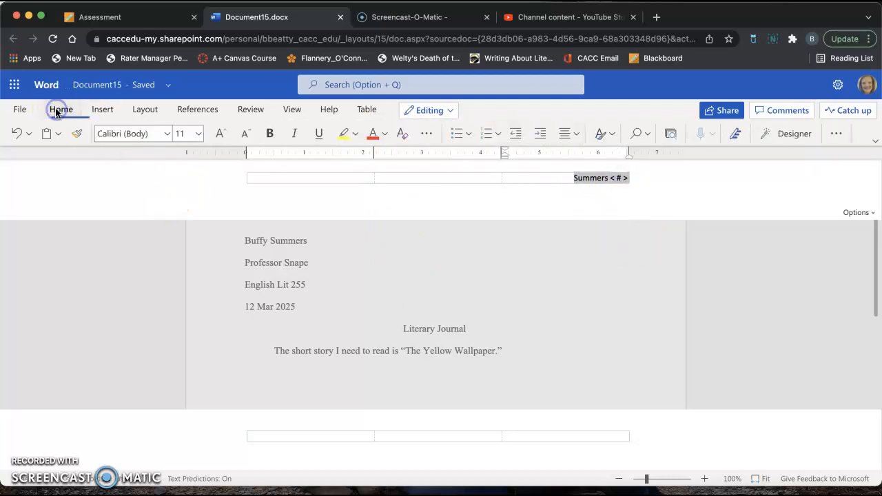
click(166, 133)
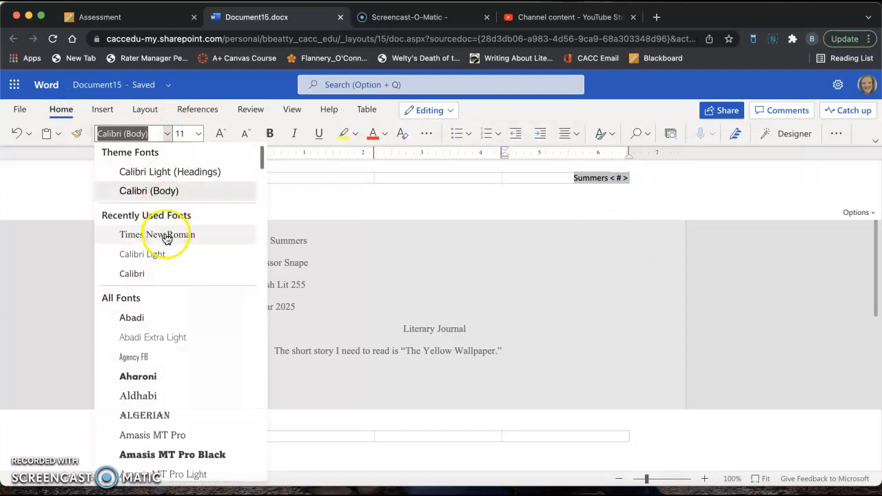
click(166, 236)
click(198, 133)
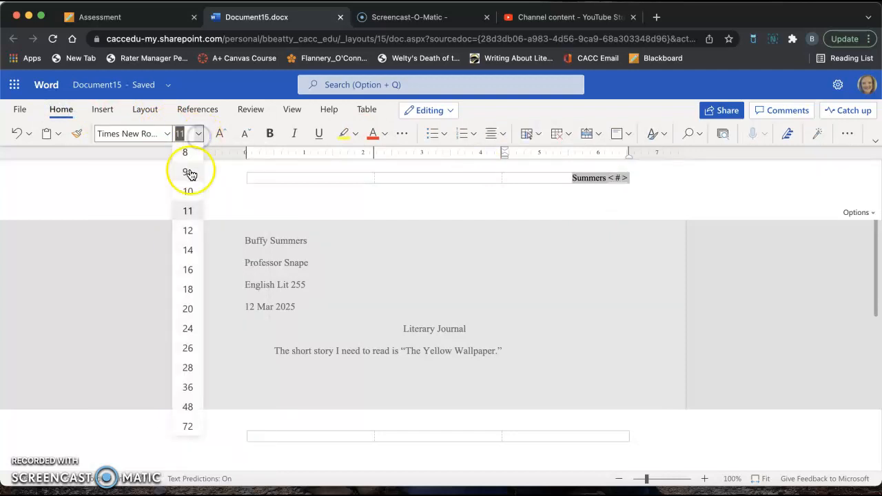
click(188, 231)
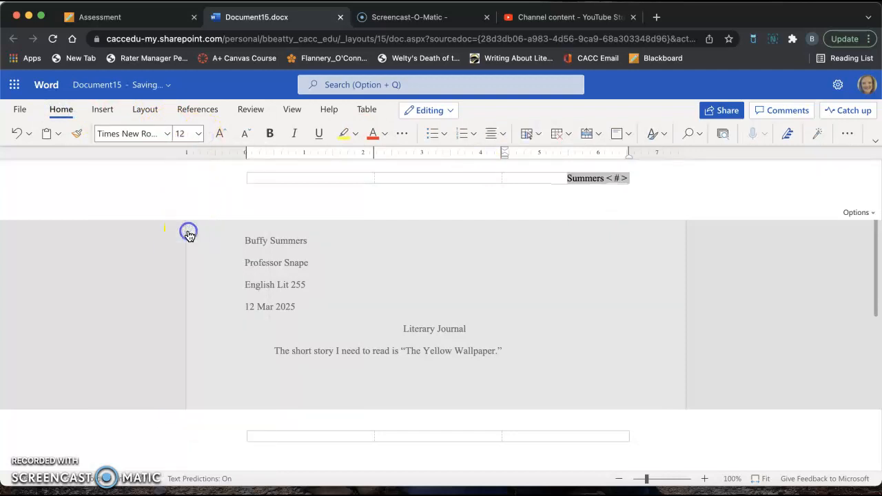
click(414, 280)
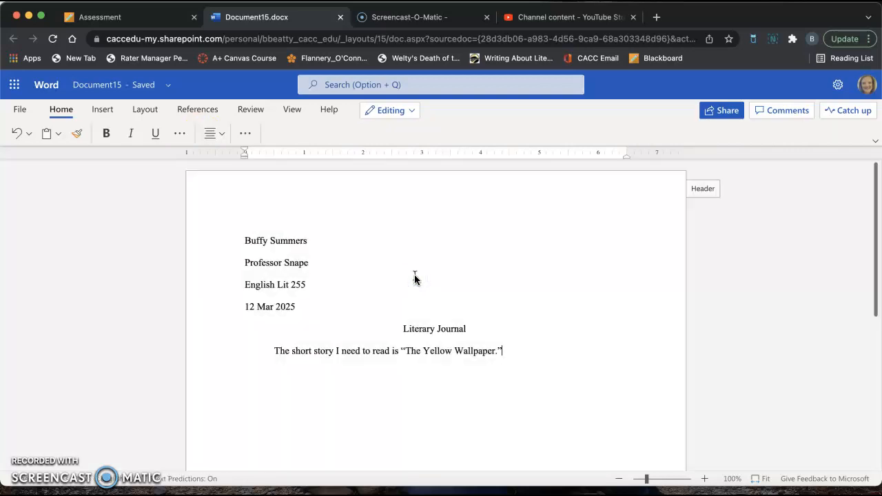
Rename the document with the author's last name and first initial followed by "MLApractice Spring22".
click(109, 91)
click(72, 139)
key(BackSpace)
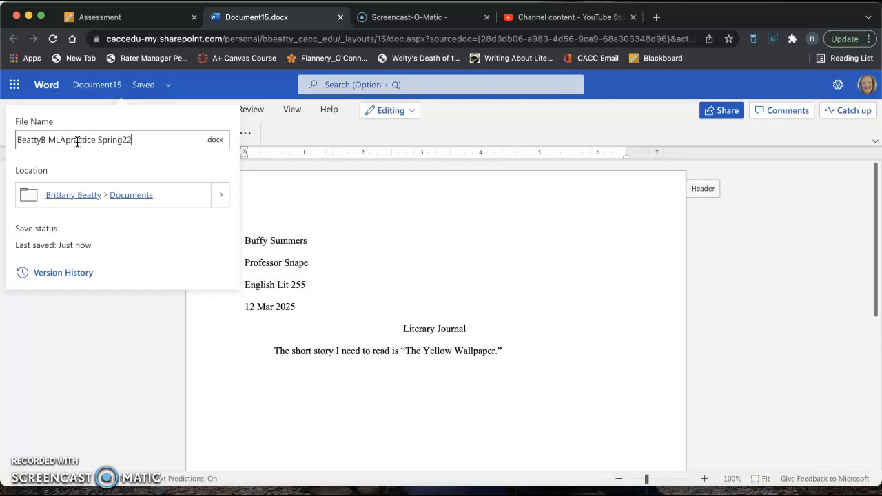
key(Return)
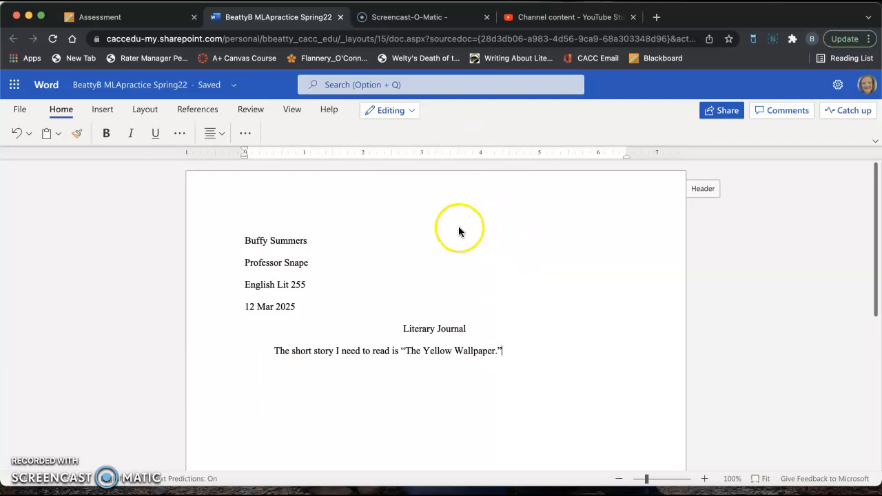
Download a copy of the renamed document to the computer.
click(19, 109)
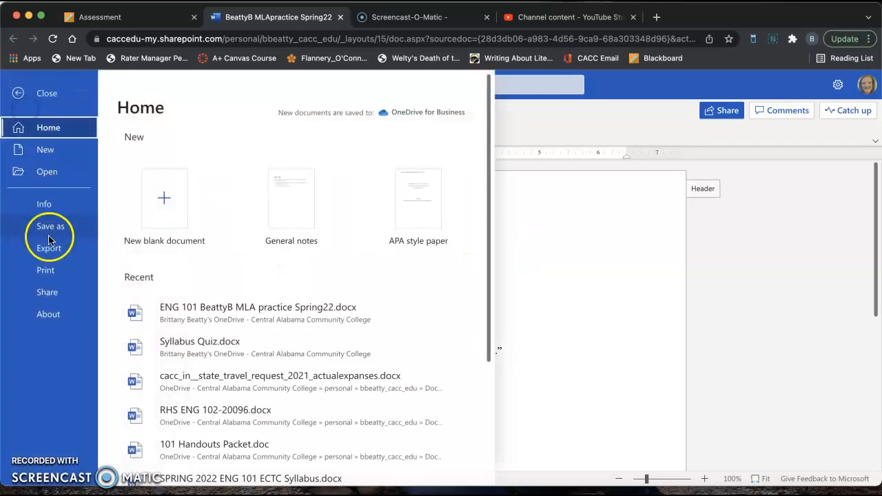
click(61, 228)
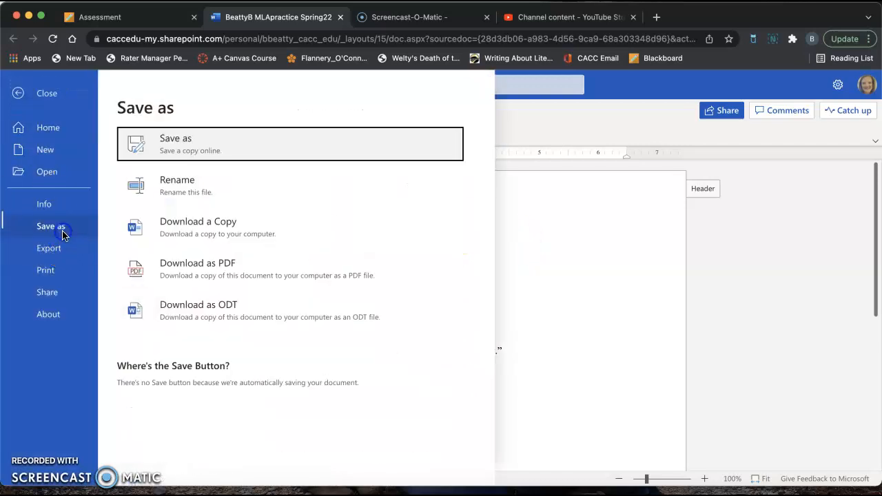
click(262, 229)
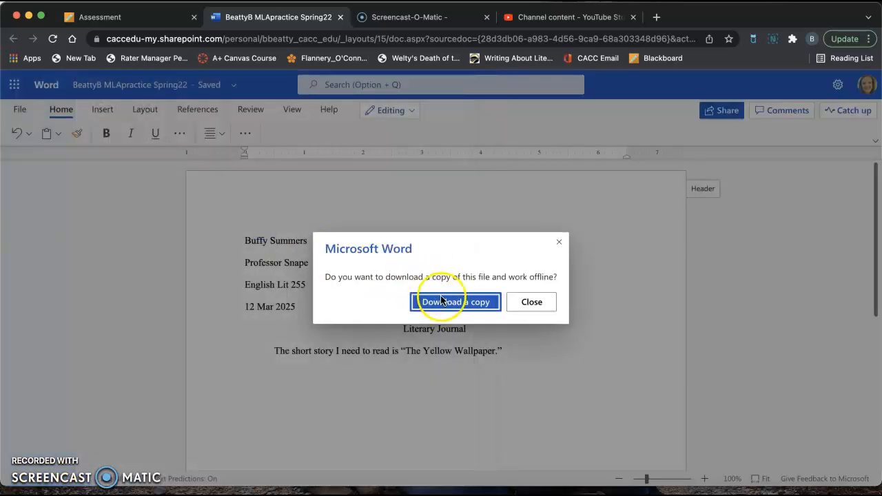
click(443, 300)
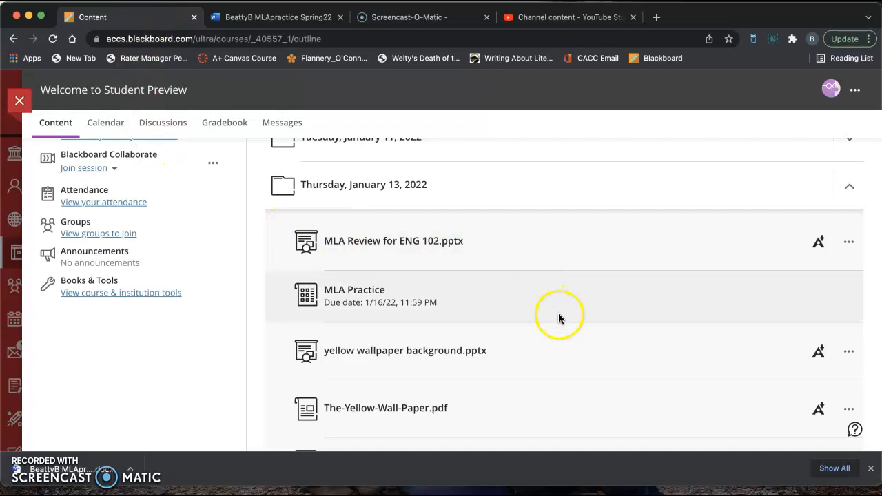
Open the MLA Practice assignment from the Thursday, January 13, 2022 folder for working on its submission.
scroll(558, 318, down, 1)
scroll(558, 319, down, 3)
scroll(557, 319, up, 3)
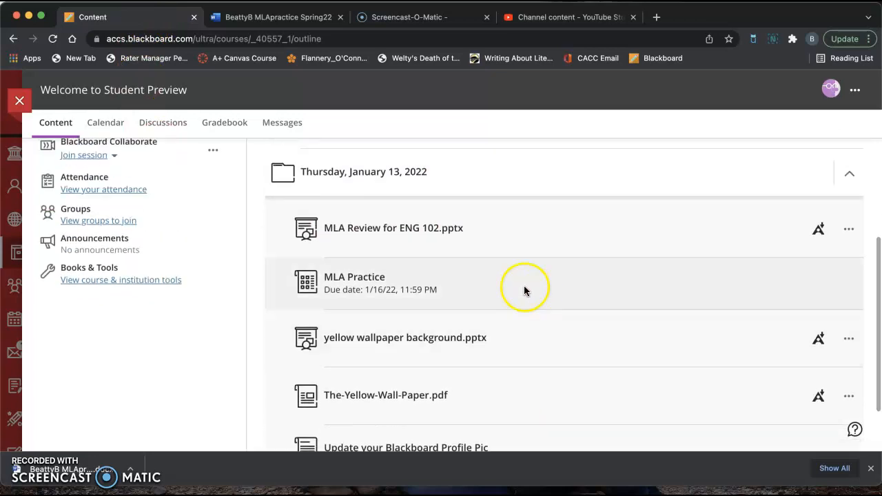
click(390, 278)
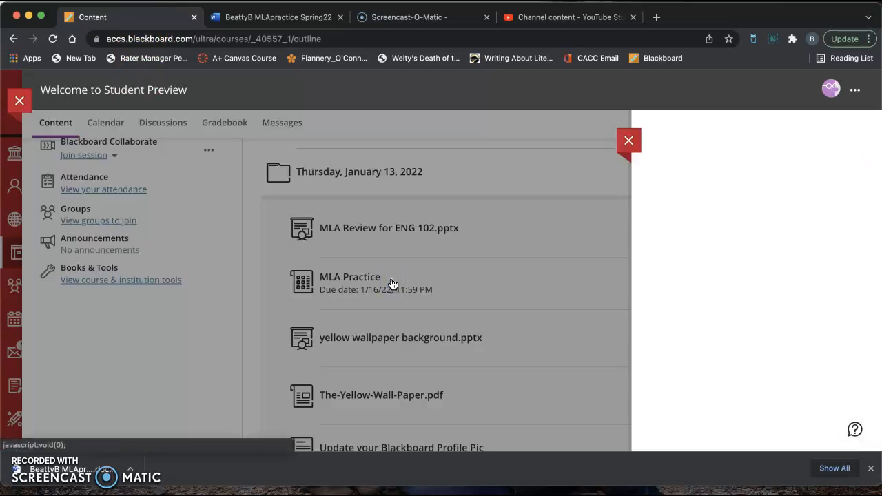
click(785, 430)
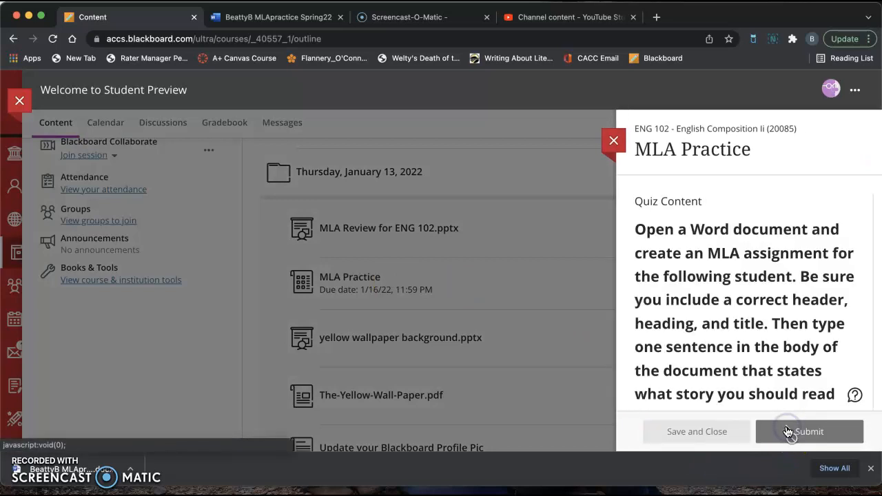
Attach the downloaded MLApractice Spring22 Word document to the assignment's Submission box, keeping its display name.
scroll(517, 326, down, 10)
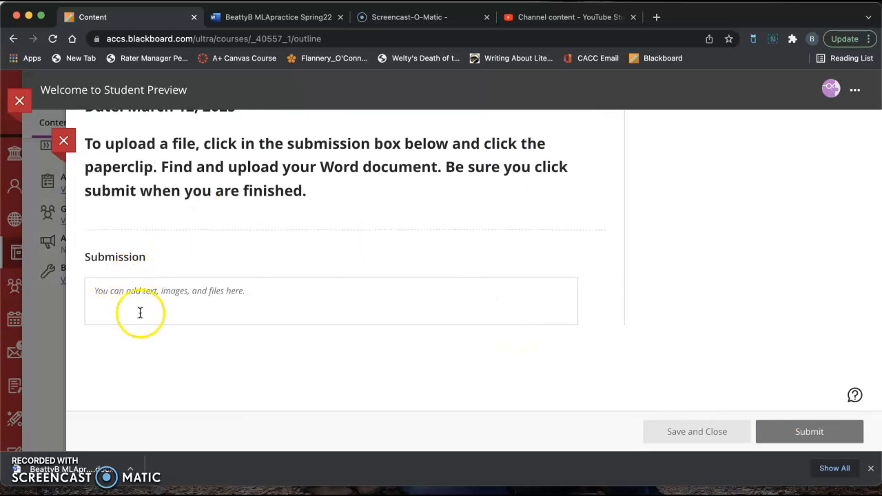
click(158, 307)
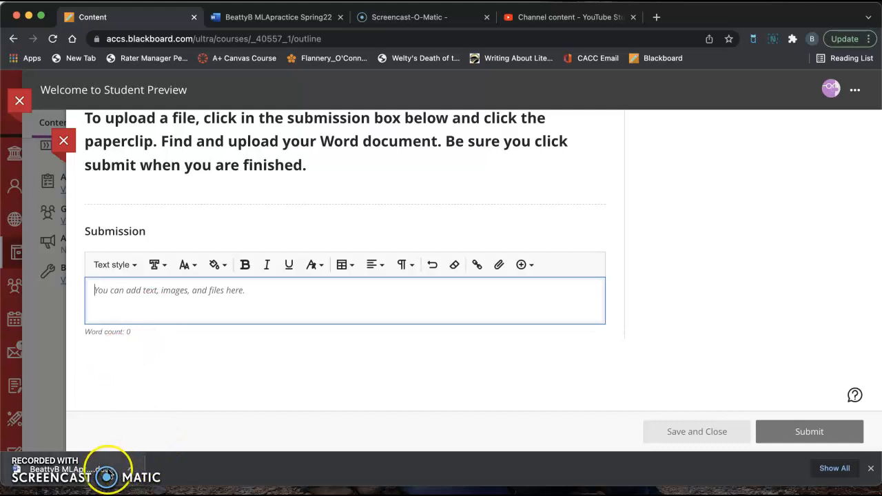
drag(107, 475, 188, 305)
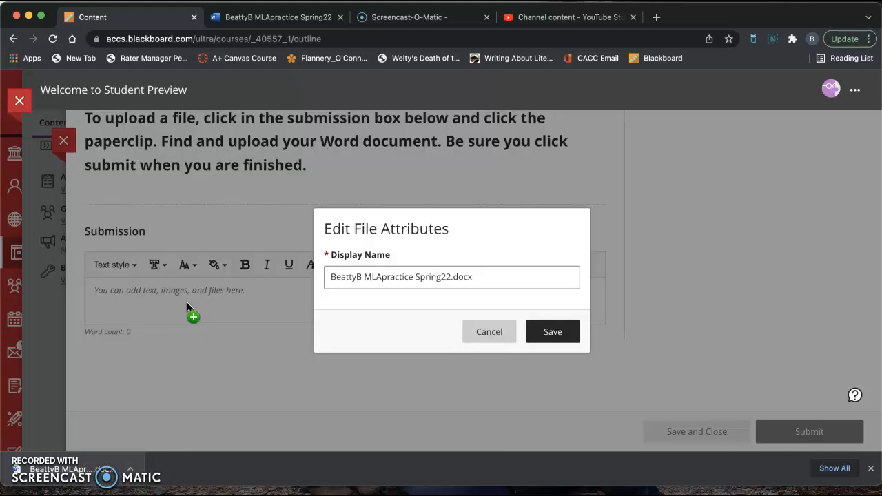
click(560, 333)
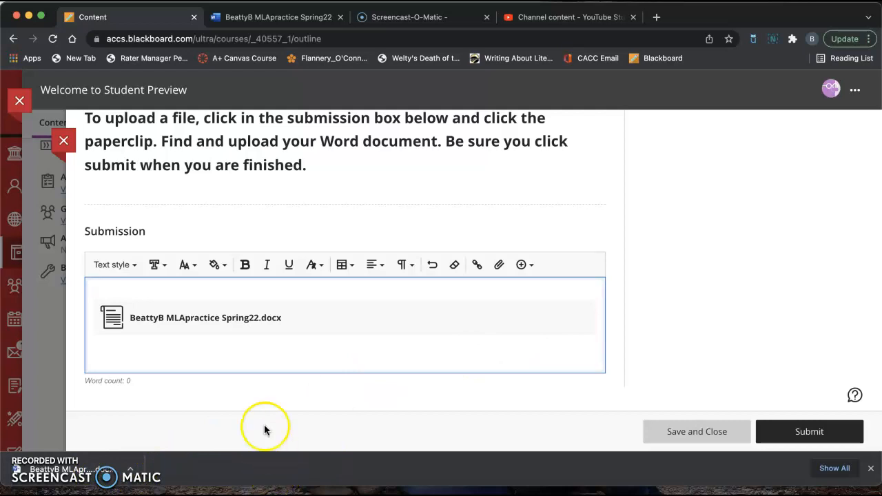
click(499, 267)
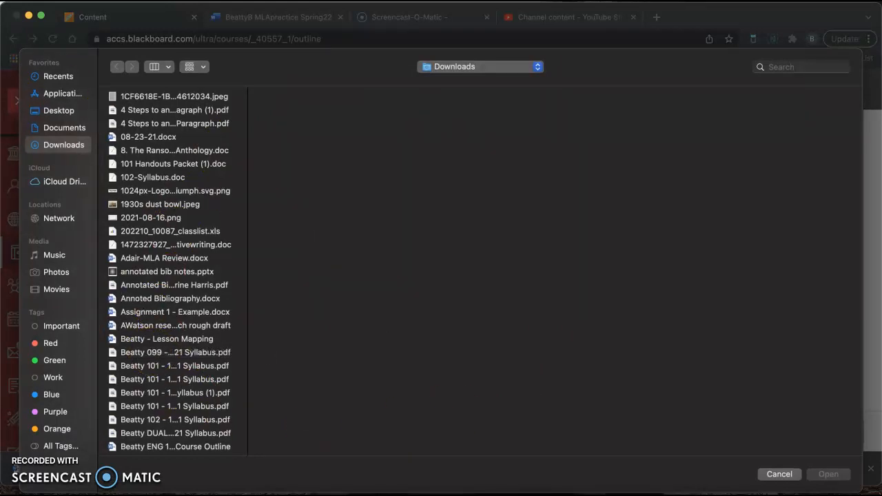
click(774, 472)
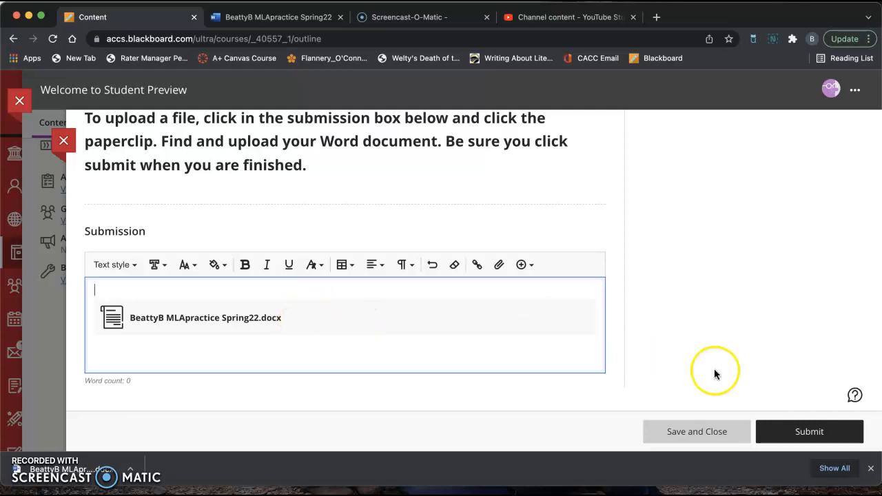
Submit the MLA Practice quiz with the attached document and confirm the submission.
click(808, 430)
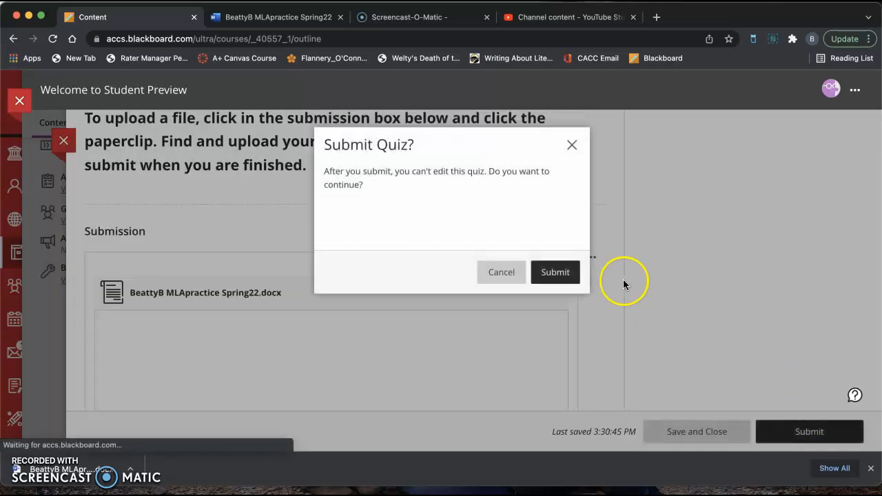
click(557, 272)
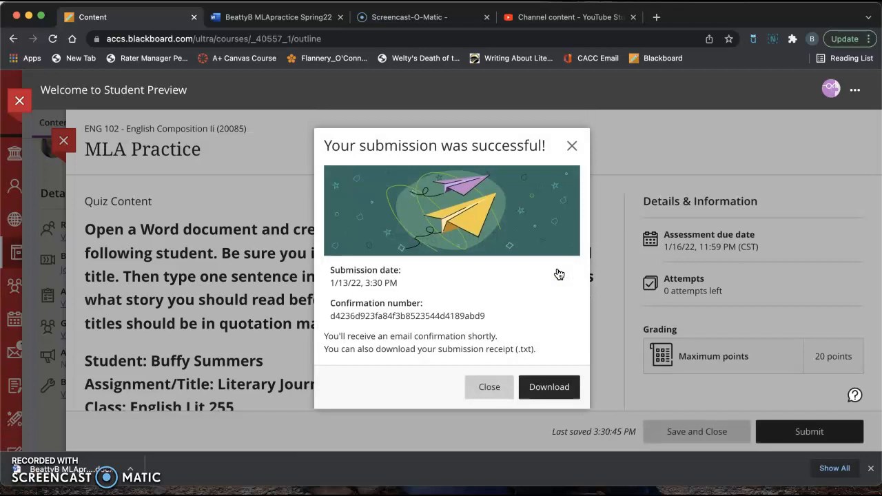